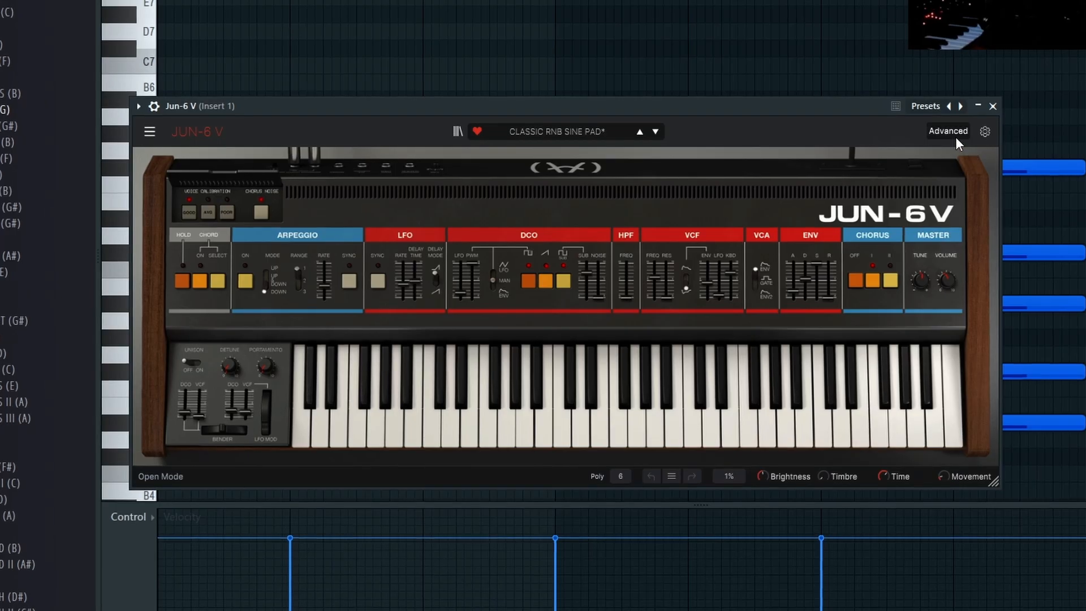
Inspect the advanced controls of the Jun-6 V synth and close its window.
{"action": "left_click", "coordinate": [827, 237]}
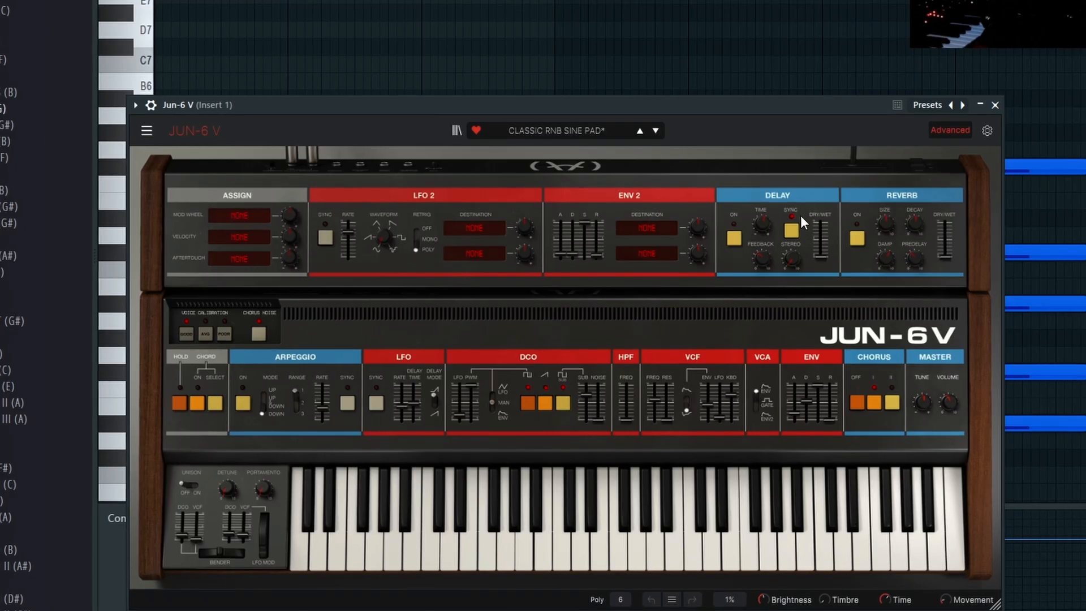
{"action": "left_click", "coordinate": [947, 128]}
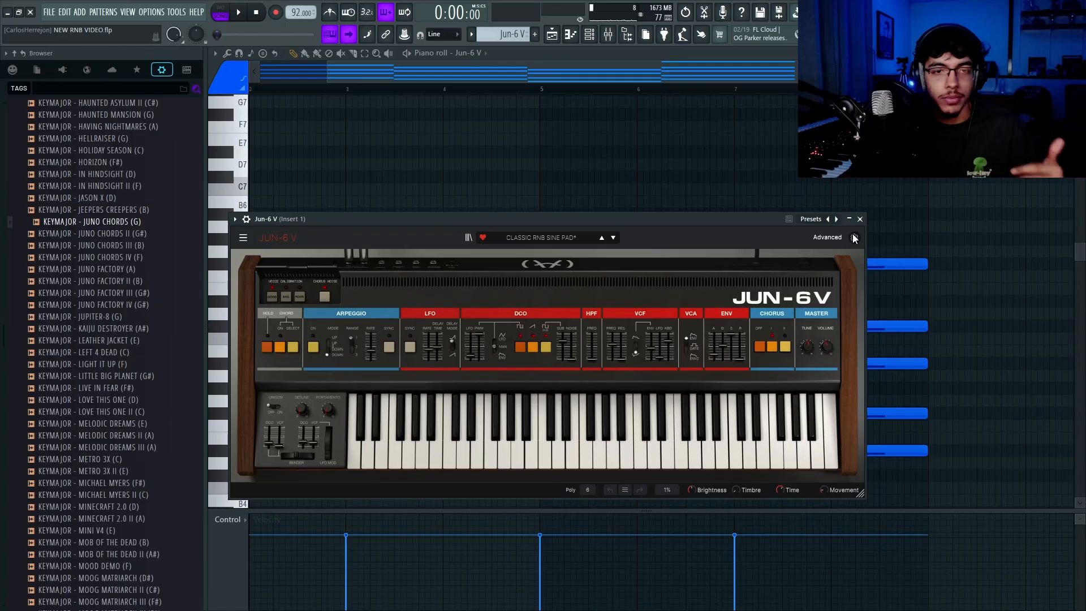
{"action": "left_click", "coordinate": [990, 129]}
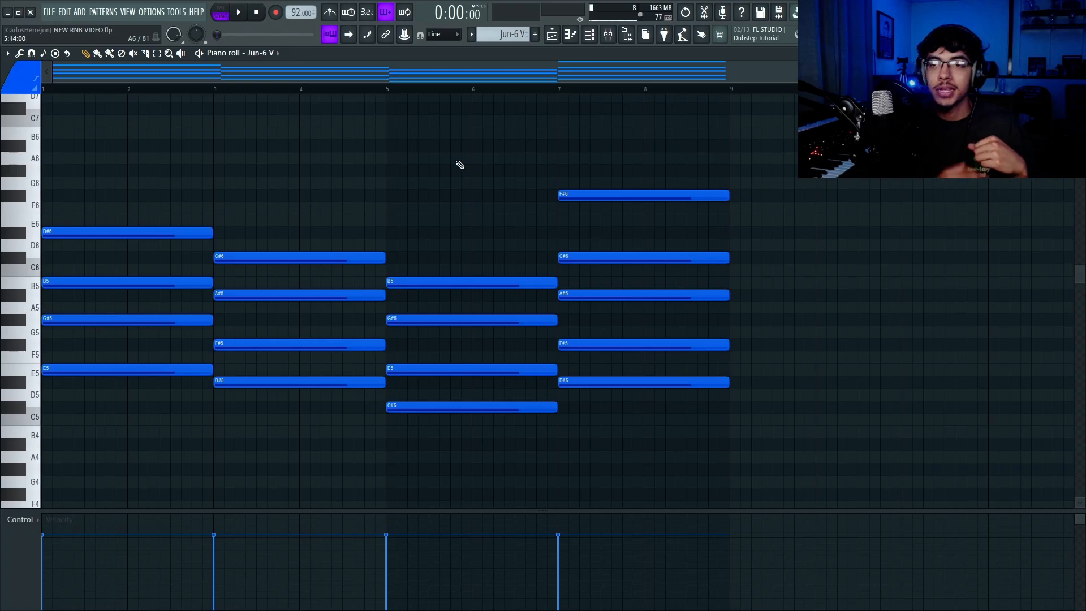
Try adding a C#5 note beneath the first chord and remove it.
{"action": "left_click", "coordinate": [56, 53]}
{"action": "left_click", "coordinate": [82, 177]}
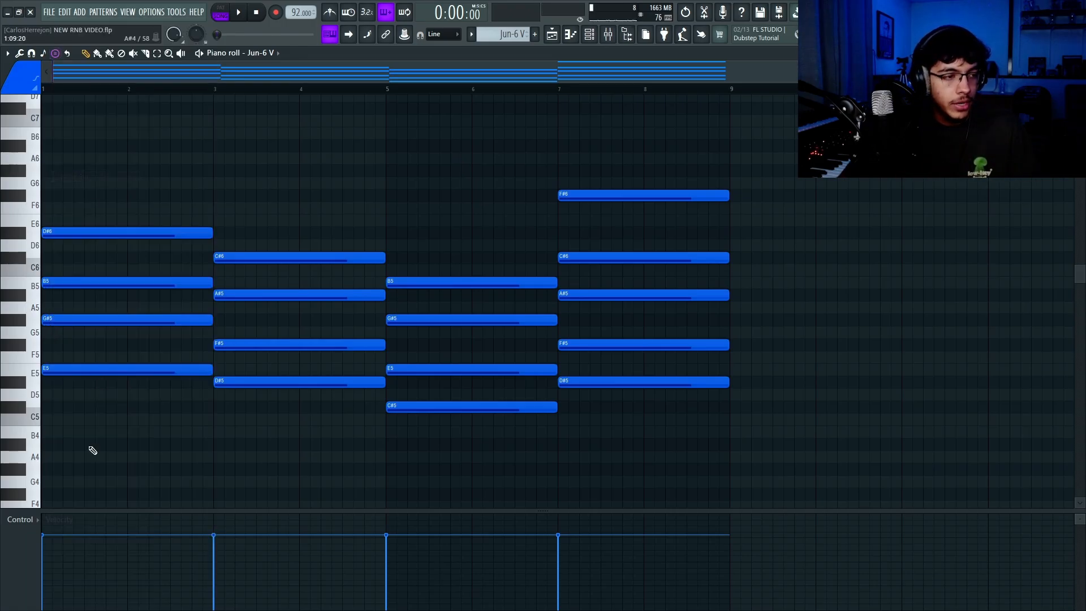
{"action": "left_click_drag", "start_coordinate": [53, 368], "coordinate": [32, 403]}
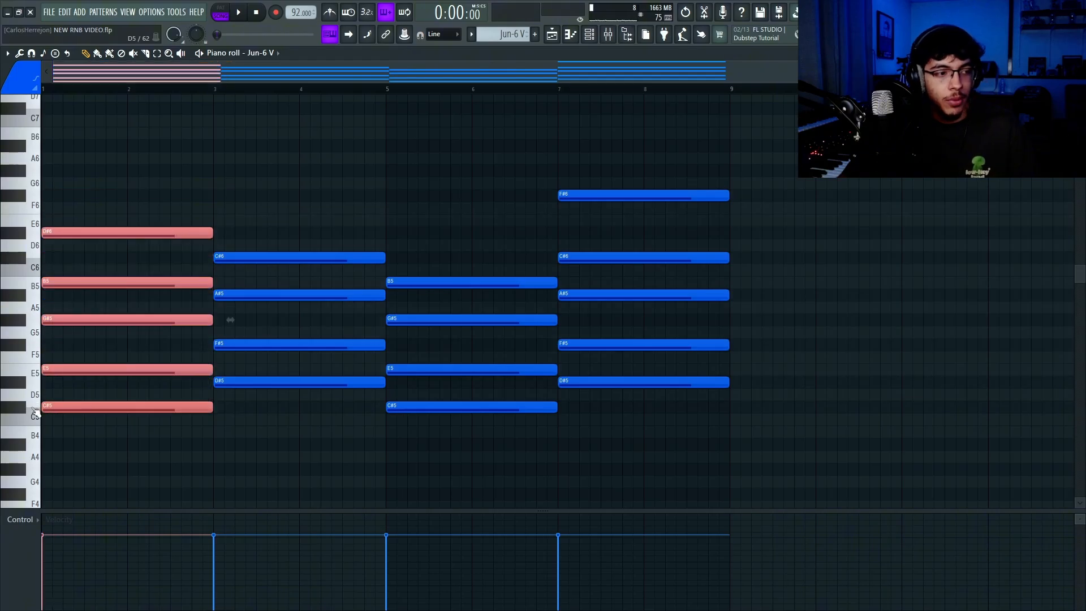
{"action": "scroll", "coordinate": [130, 256], "scroll_direction": "down", "scroll_amount": 1}
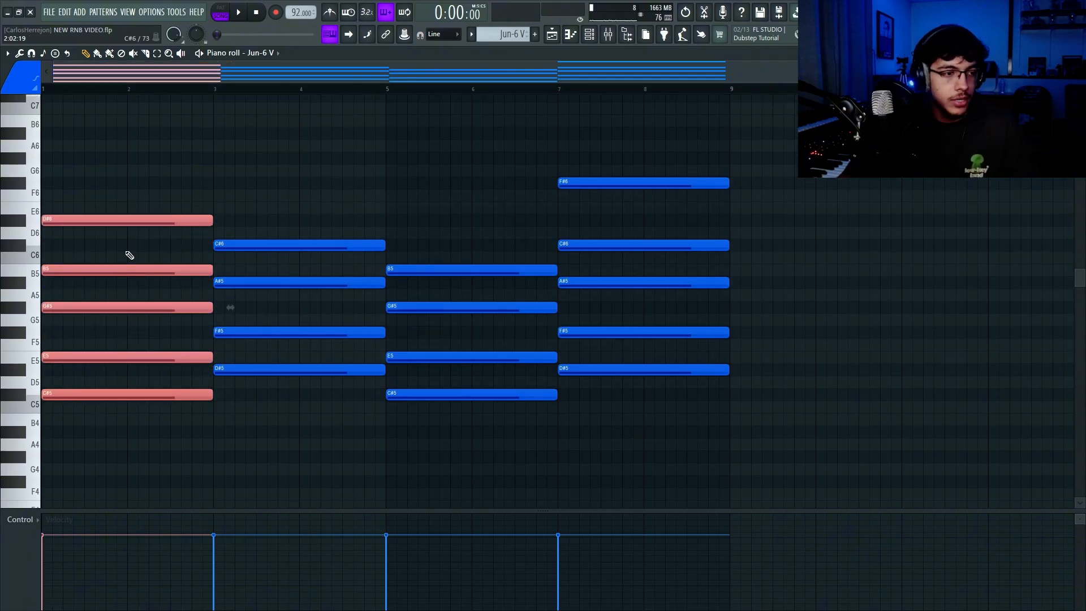
{"action": "right_click", "coordinate": [125, 391]}
Try duplicating the first chord at bar 3 one semitone lower and delete the copy.
{"action": "left_click_drag", "start_coordinate": [123, 166], "coordinate": [121, 340]}
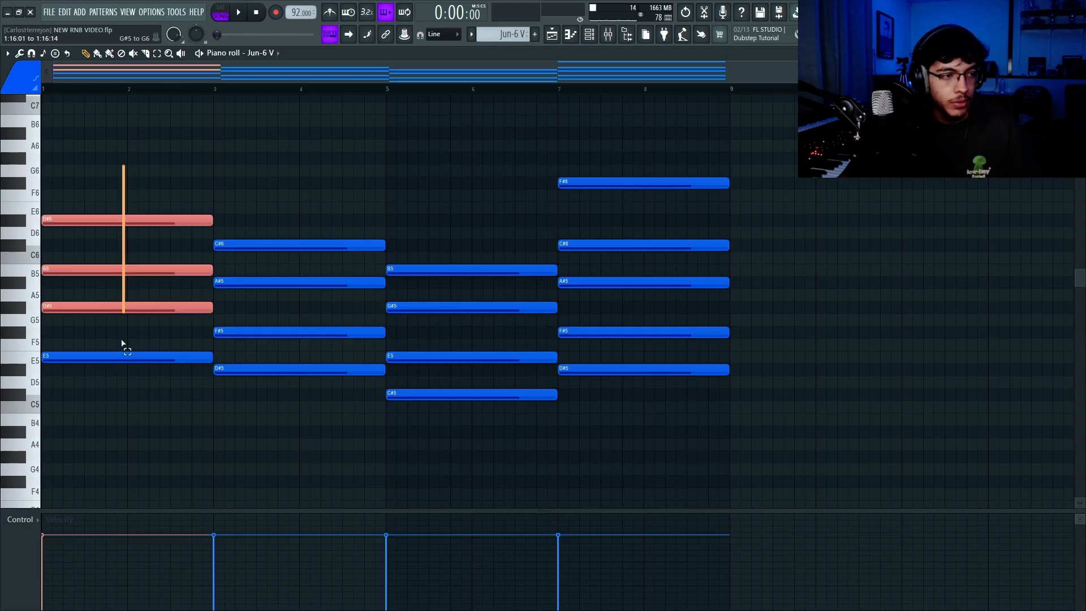
{"action": "left_click", "coordinate": [256, 198], "text": "ctrl"}
{"action": "left_click_drag", "start_coordinate": [156, 182], "coordinate": [112, 473]}
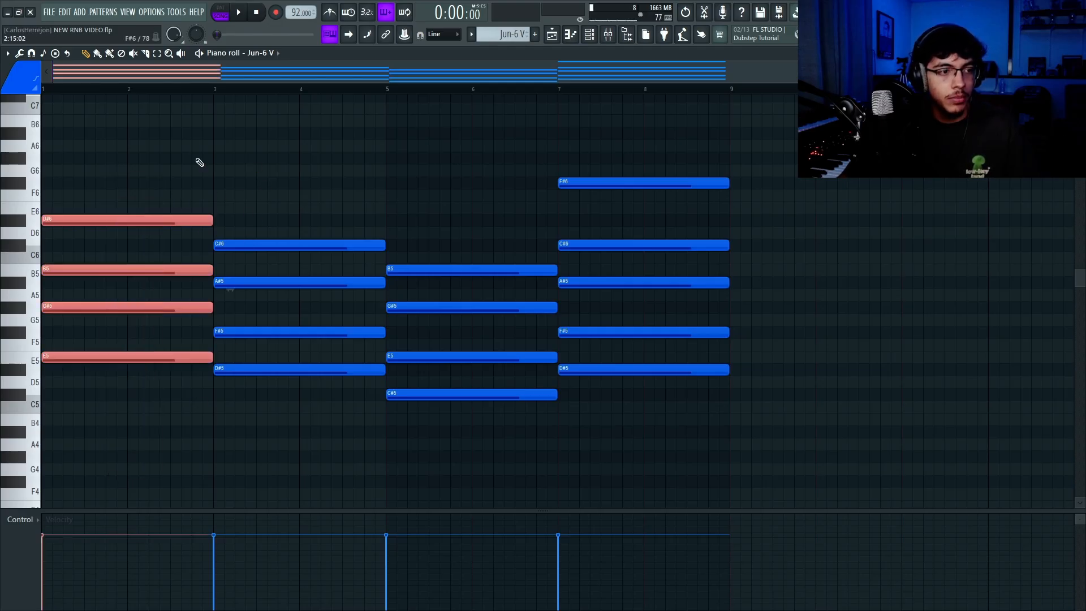
{"action": "key", "text": "ctrl+b"}
{"action": "key", "text": "Down"}
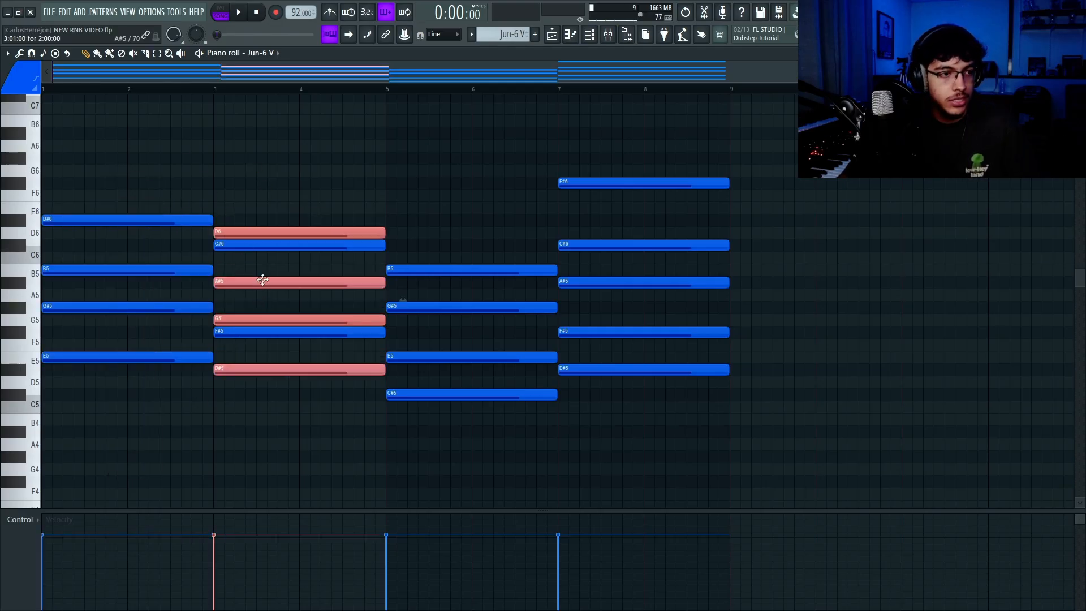
{"action": "key", "text": "Delete"}
Try duplicating the second chord at bar 5 and lowering the copy by two semitones.
{"action": "left_click_drag", "start_coordinate": [248, 204], "coordinate": [242, 368]}
{"action": "left_click", "coordinate": [289, 183], "text": "ctrl"}
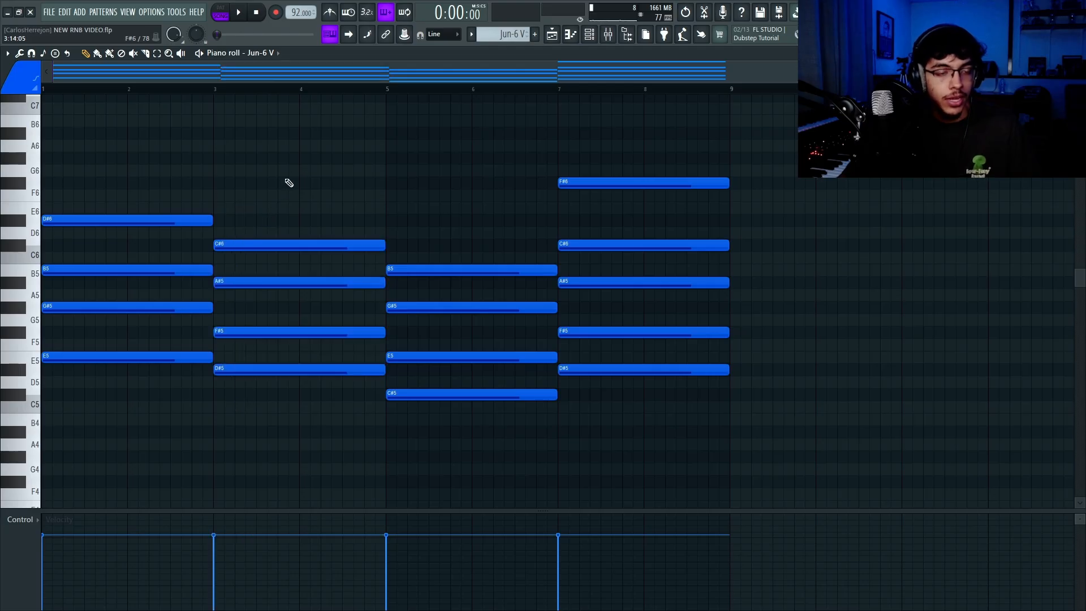
{"action": "left_click_drag", "start_coordinate": [321, 192], "coordinate": [308, 432]}
{"action": "key", "text": "ctrl+b"}
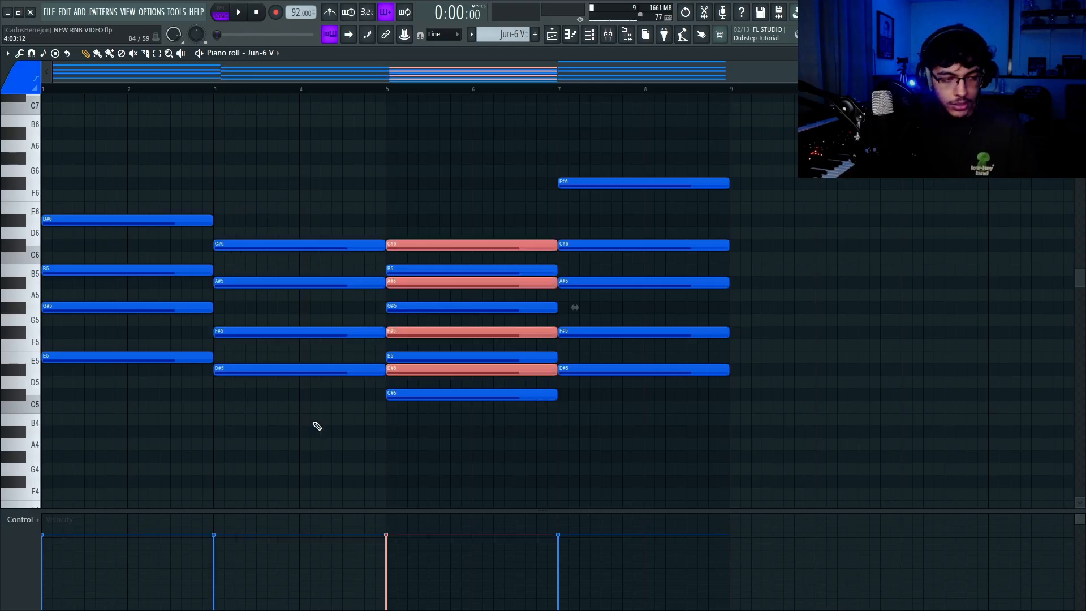
{"action": "key", "text": "Down"}
{"action": "key", "text": "Down"}
{"action": "left_click", "coordinate": [317, 426], "text": "ctrl"}
Copy the four notes of the second chord to bar 7.
{"action": "left_click_drag", "start_coordinate": [317, 426], "coordinate": [278, 226]}
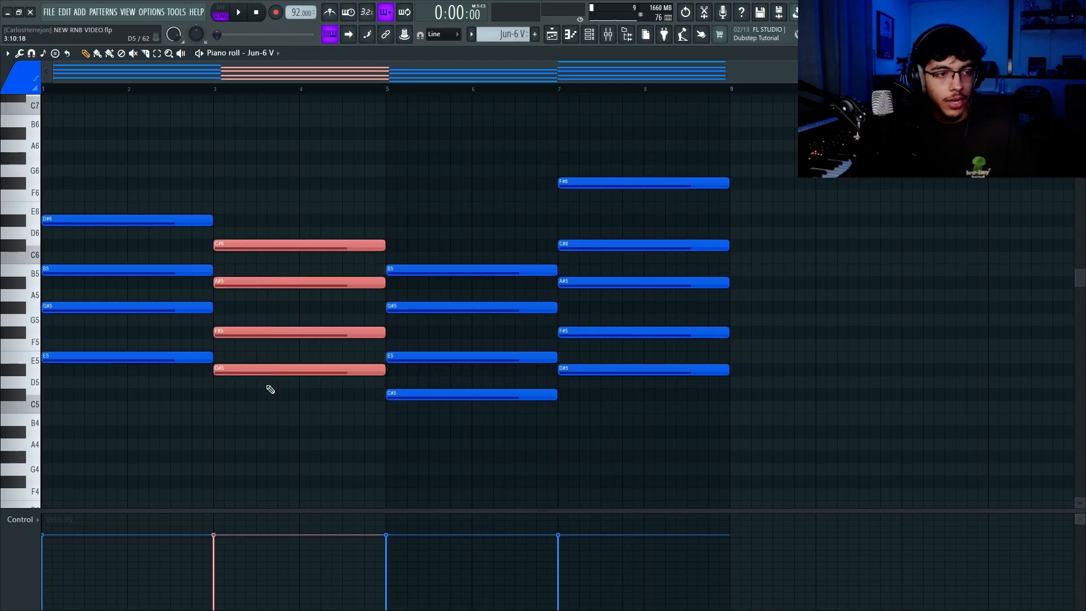
{"action": "left_click_drag", "start_coordinate": [248, 370], "coordinate": [591, 389]}
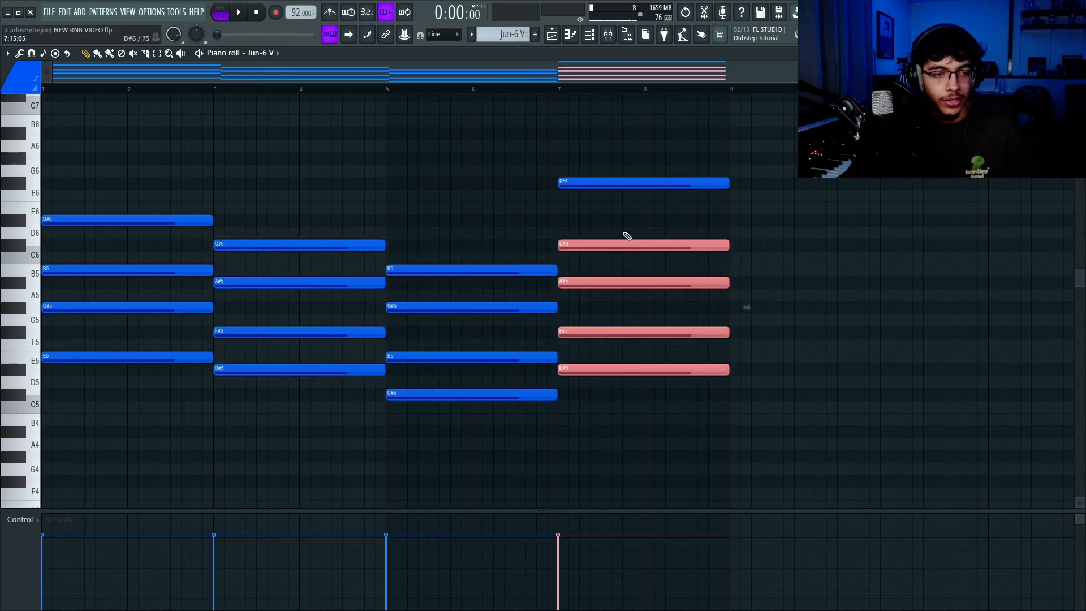
{"action": "left_click", "coordinate": [615, 305]}
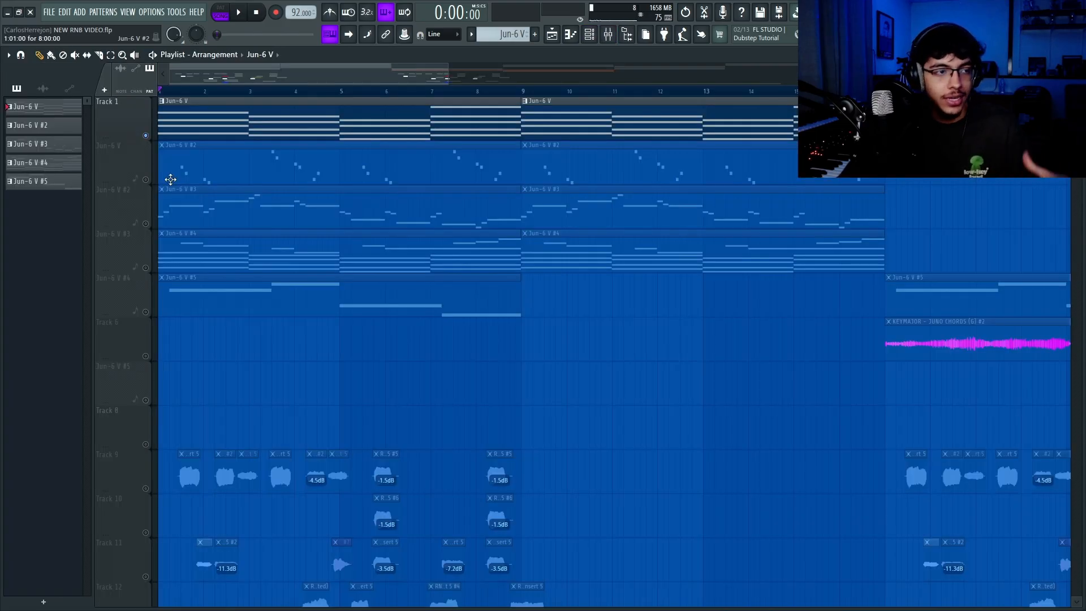
Open the notes of the Jun-6 V #2 pattern and repeat its first four bars in bars 5 to 8.
{"action": "double_click", "coordinate": [161, 180]}
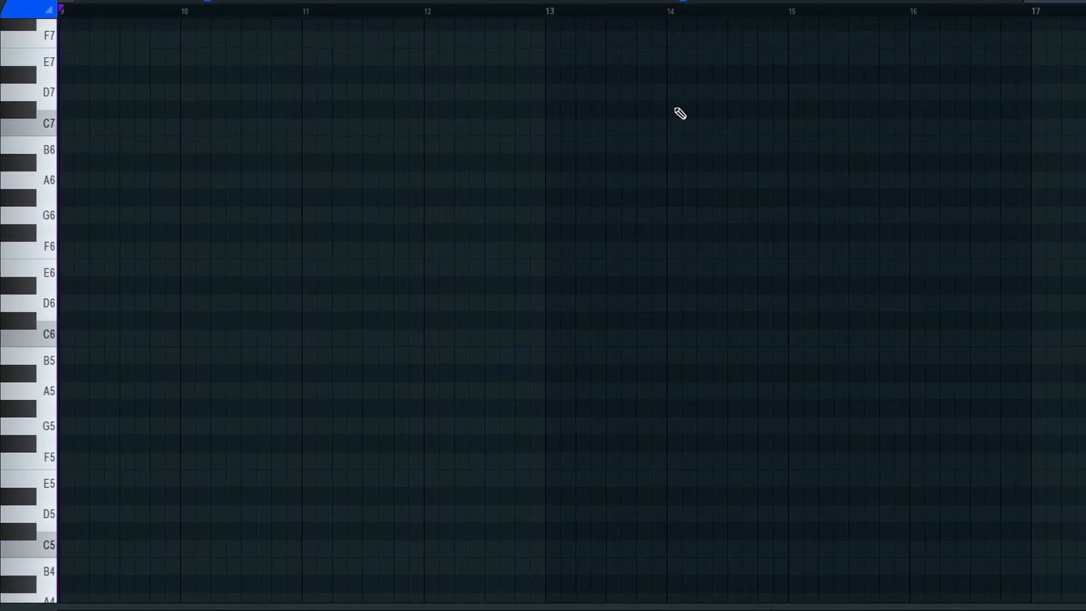
{"action": "key", "text": "space"}
{"action": "left_click_drag", "start_coordinate": [380, 161], "coordinate": [89, 416]}
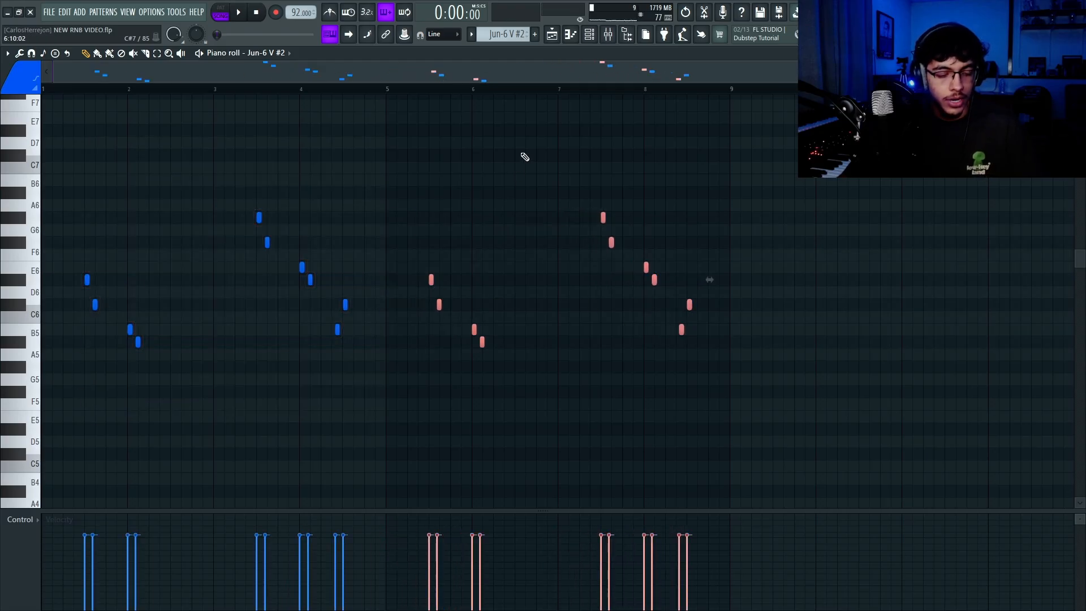
Examine the Fruity Delay 3 and UADx LA-2A Tube Compressor effects on mixer Insert 2.
{"action": "left_click", "coordinate": [552, 36]}
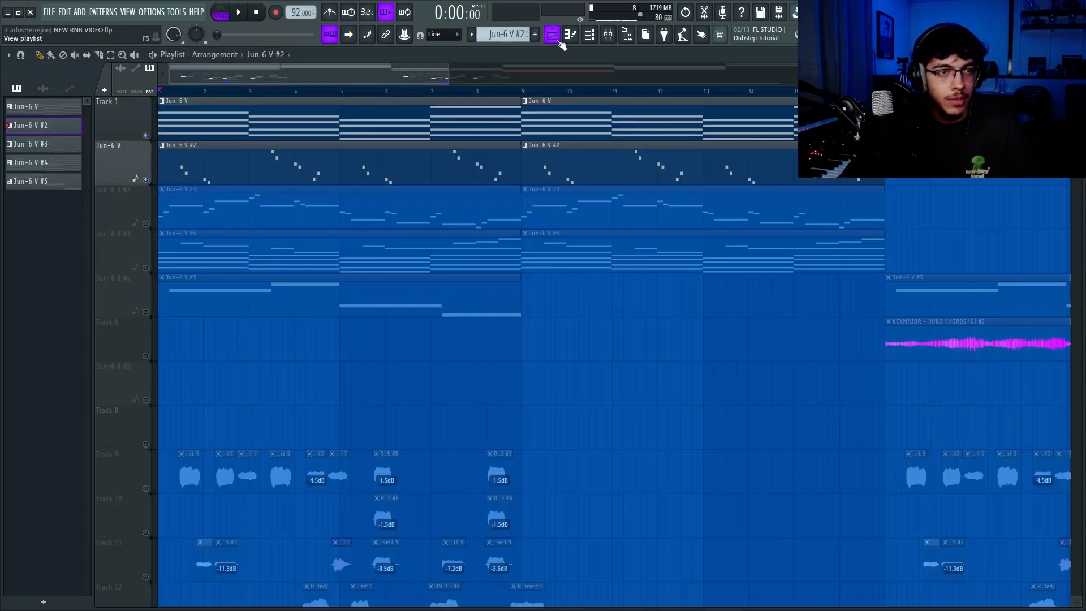
{"action": "double_click", "coordinate": [356, 108]}
{"action": "key", "text": "ctrl+v"}
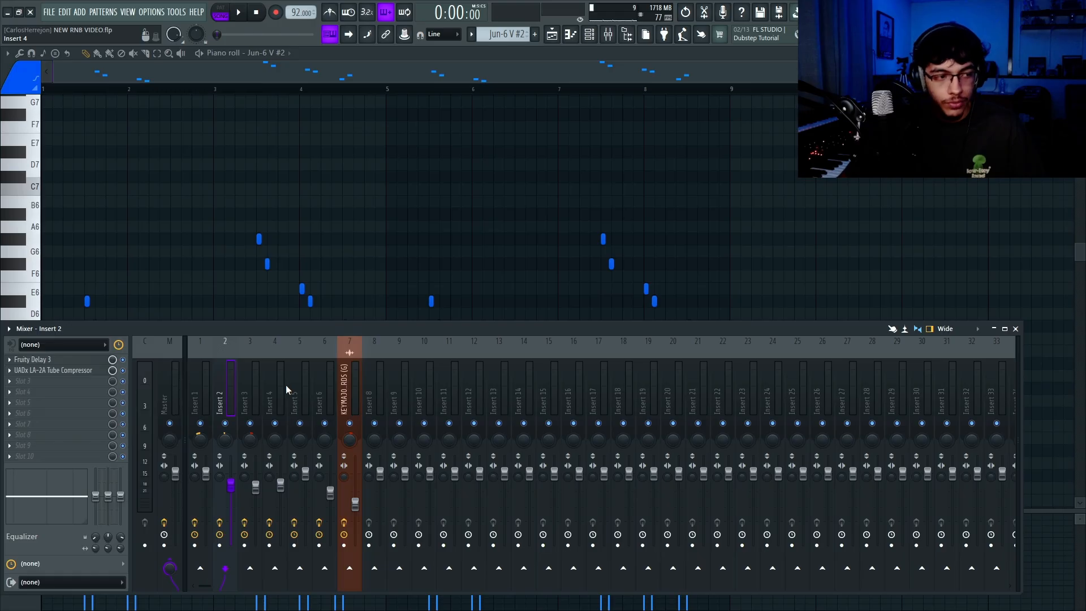
{"action": "left_click_drag", "start_coordinate": [247, 153], "coordinate": [285, 178]}
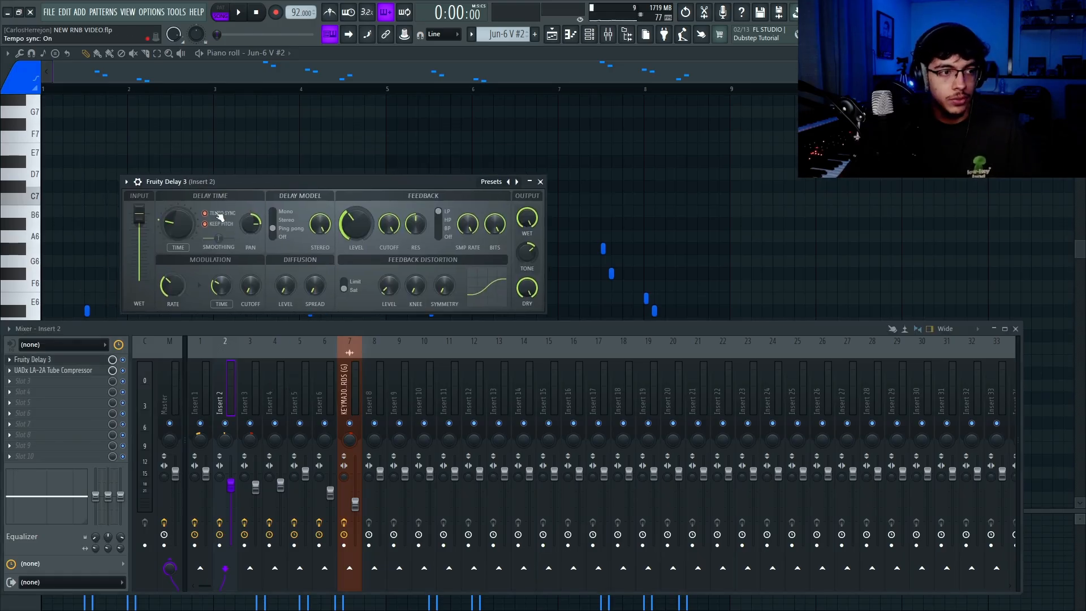
{"action": "left_click", "coordinate": [83, 371]}
{"action": "left_click", "coordinate": [85, 371]}
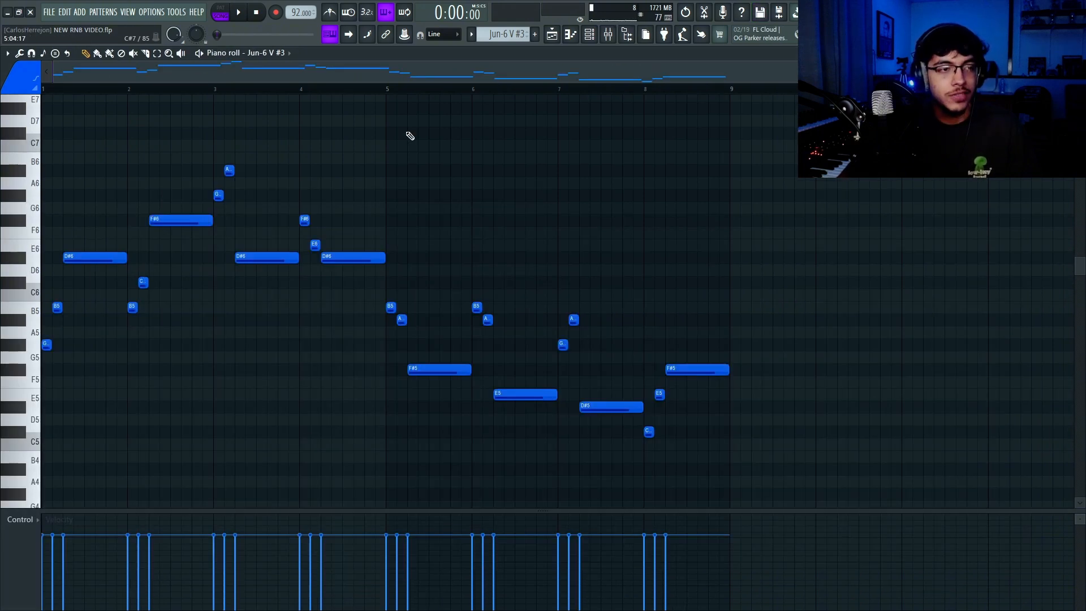
Inspect the Jun-6 V #3 synth and the ValhallaVintageVerb and Fruity Parametric EQ 2 effects on Insert 3.
{"action": "right_click", "coordinate": [290, 56]}
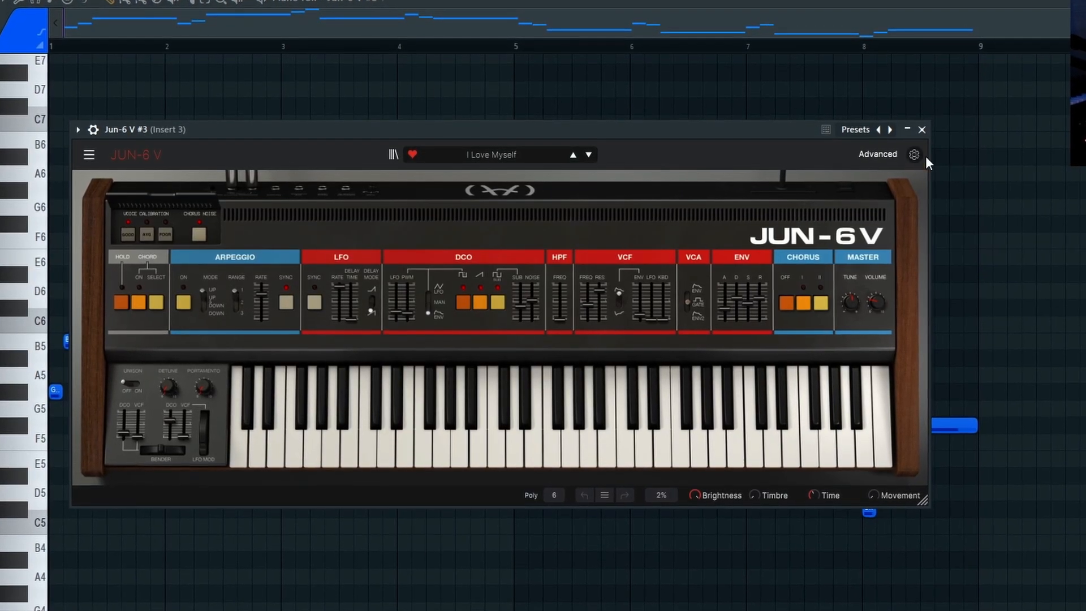
{"action": "left_click", "coordinate": [931, 129]}
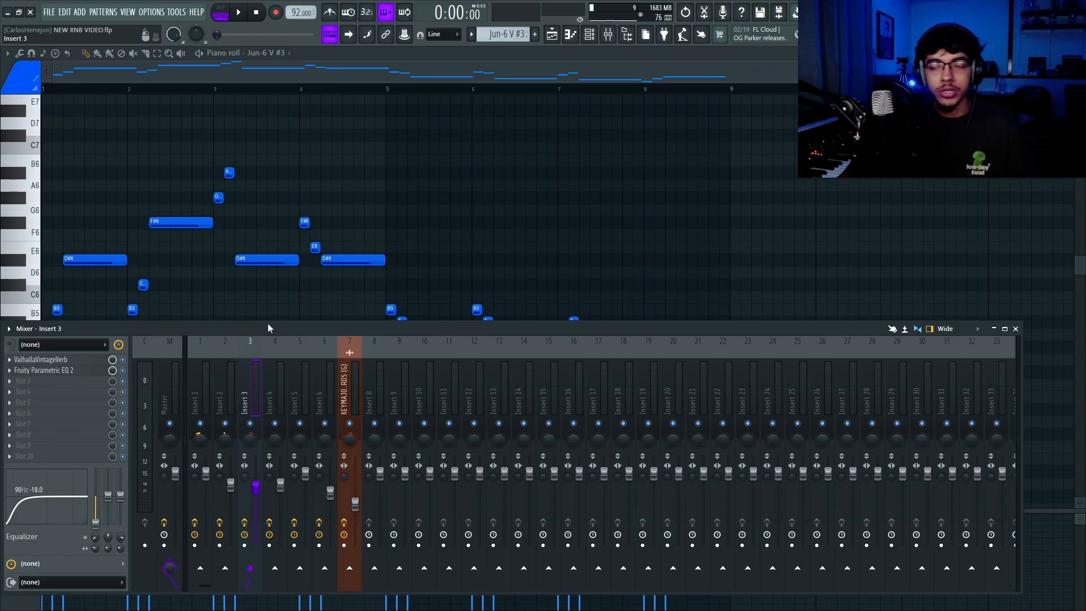
{"action": "left_click", "coordinate": [99, 360]}
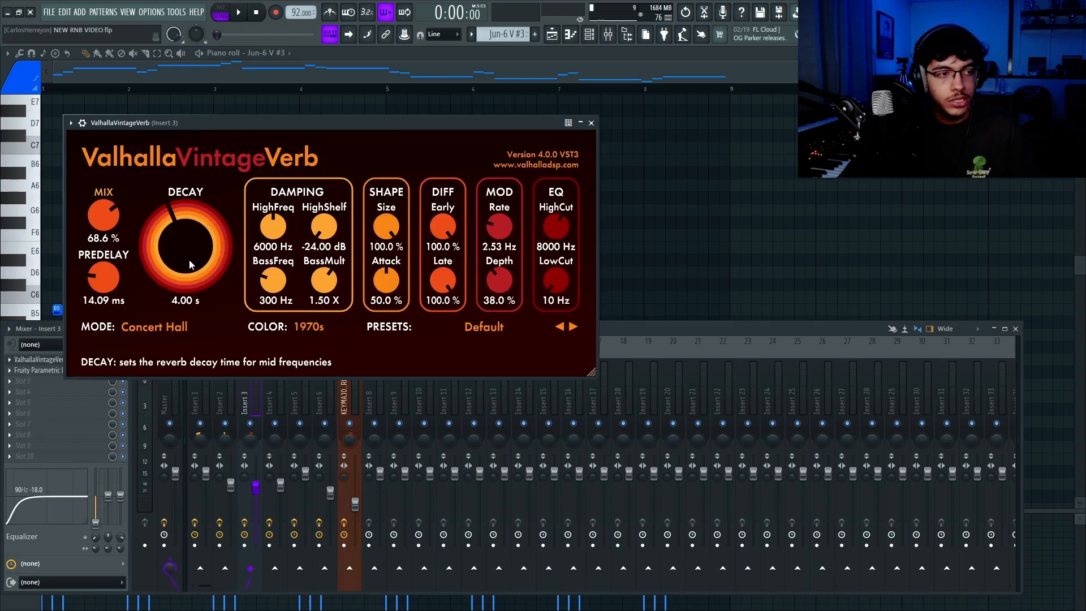
{"action": "left_click", "coordinate": [48, 371]}
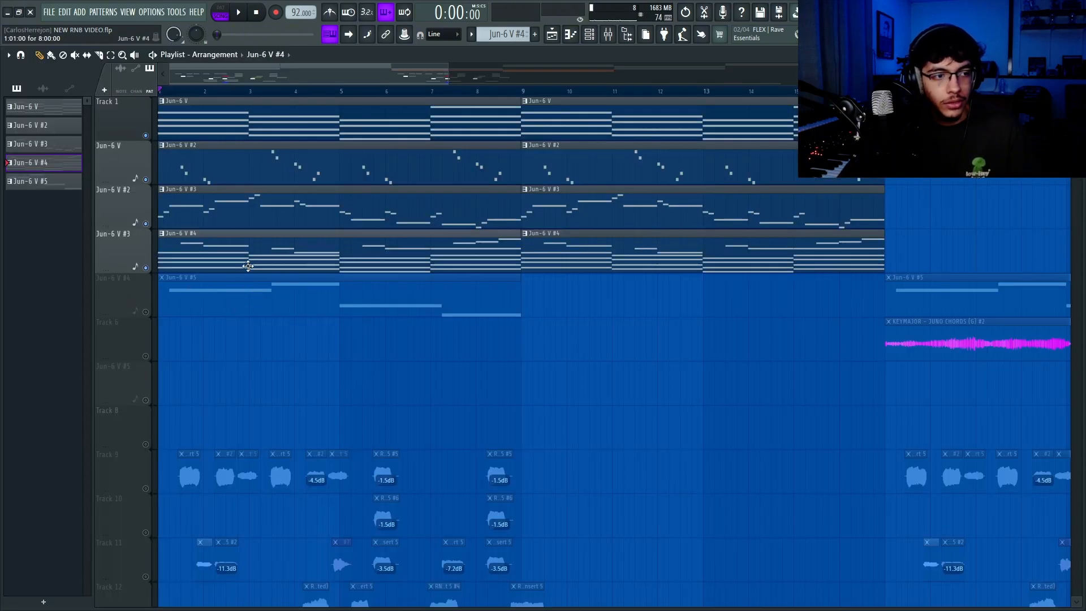
Review the upper melody notes of the Jun-6 V #4 pattern and the effects in the mixer.
{"action": "double_click", "coordinate": [248, 266]}
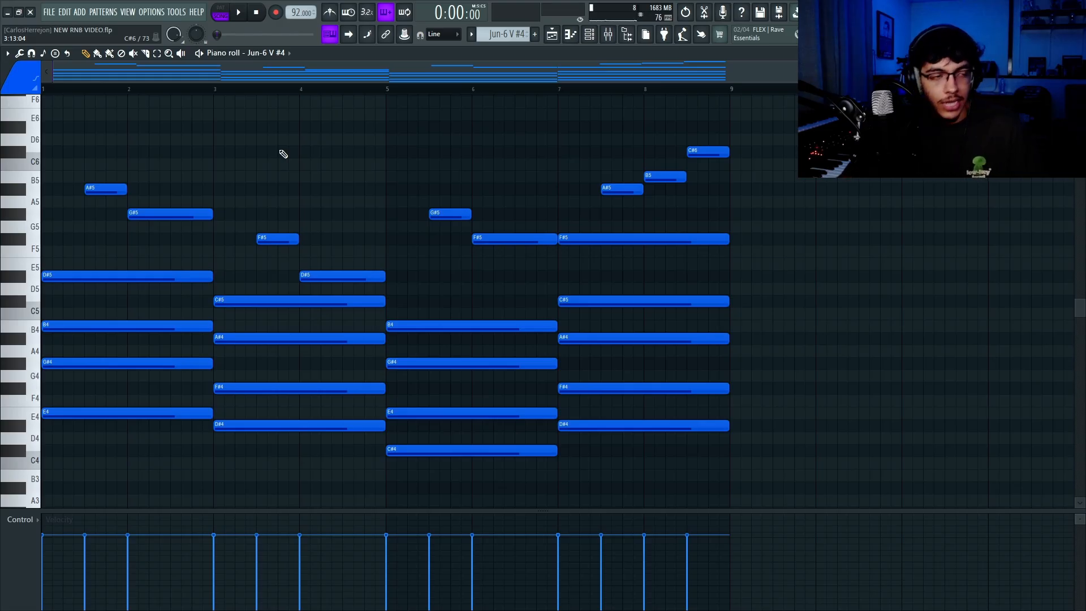
{"action": "scroll", "coordinate": [284, 154], "scroll_direction": "down", "scroll_amount": 1}
{"action": "right_click", "coordinate": [289, 53]}
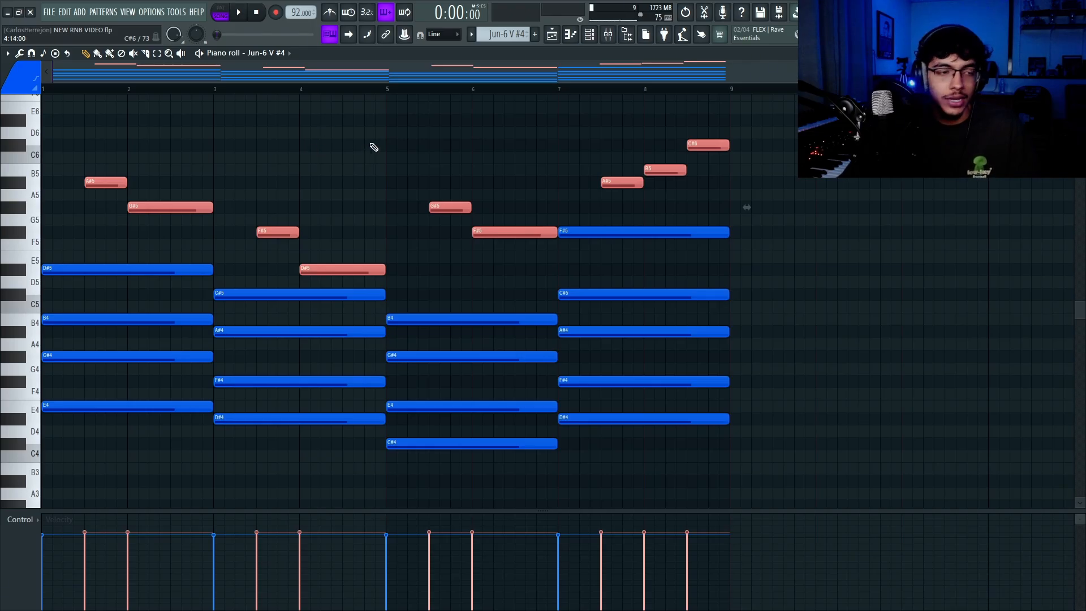
{"action": "key", "text": "F9"}
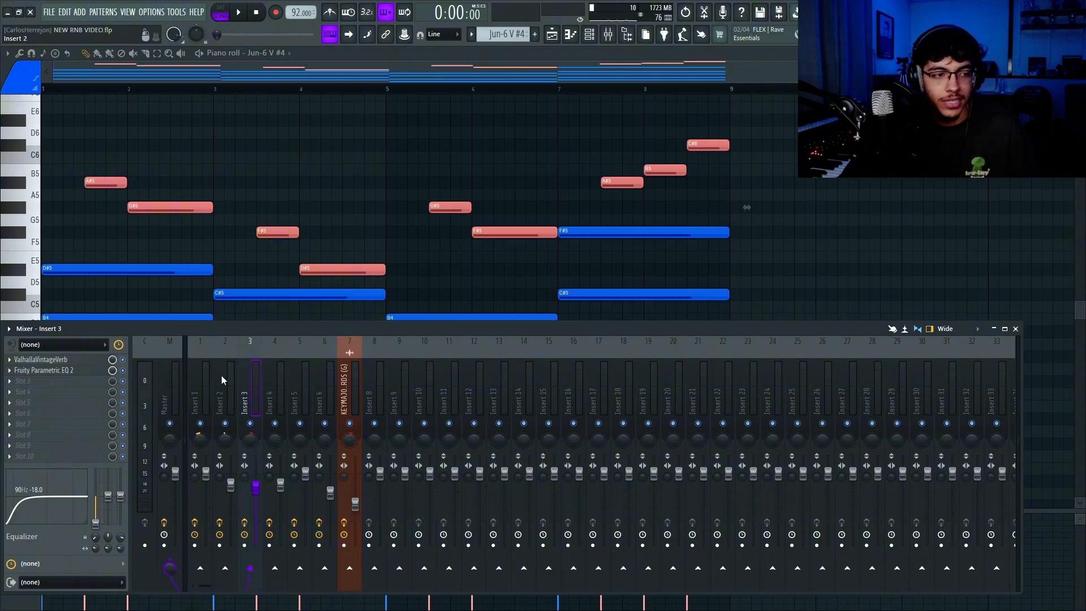
{"action": "left_click", "coordinate": [112, 361]}
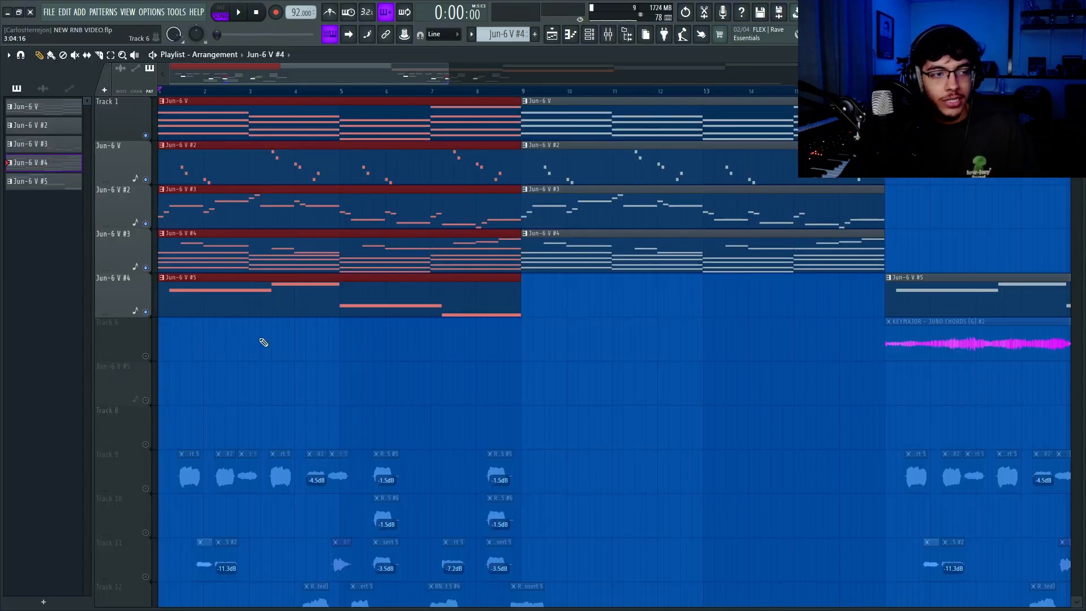
Open the Jun-6 V #5 pattern in the piano roll and play back its notes.
{"action": "double_click", "coordinate": [249, 308]}
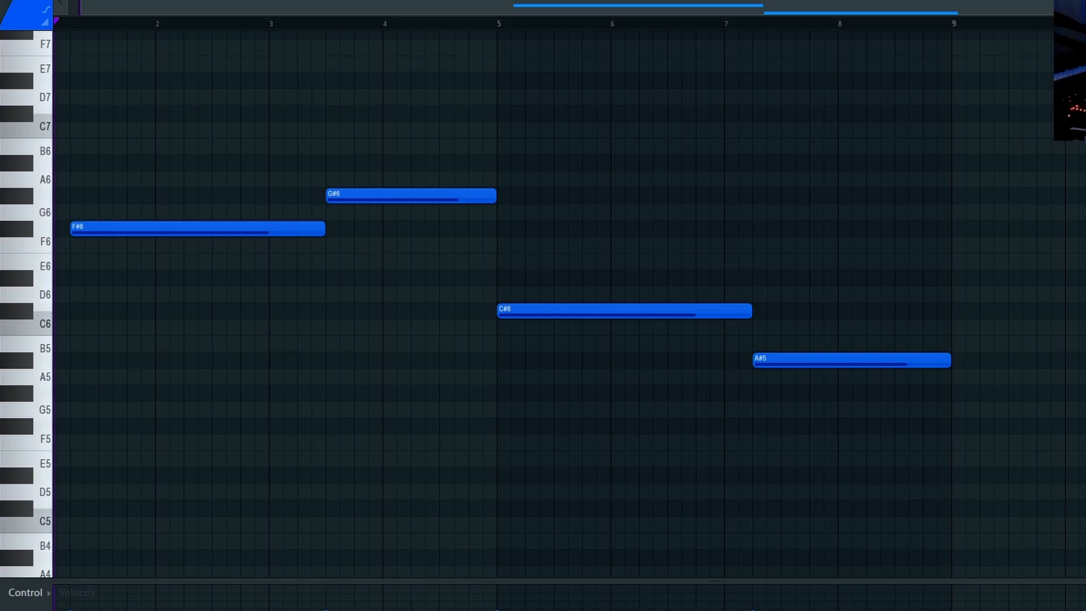
{"action": "key", "text": "space"}
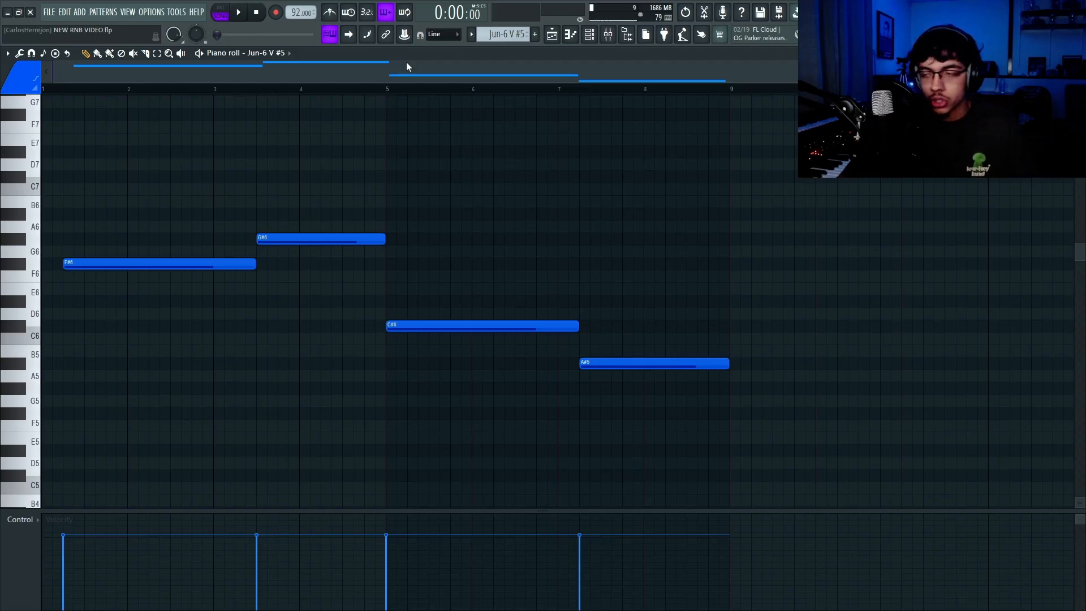
{"action": "left_click_drag", "start_coordinate": [202, 184], "coordinate": [610, 395]}
{"action": "left_click", "coordinate": [628, 245], "text": "ctrl"}
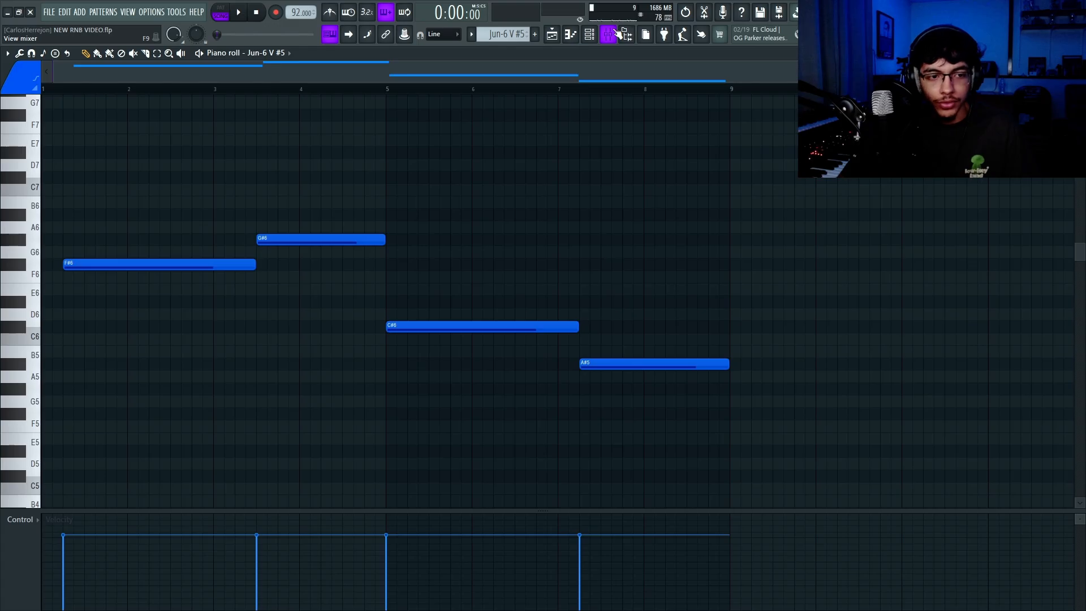
Examine the Fruity Delay 3, ValhallaVintageVerb and PanCake2 effects on mixer Insert 4.
{"action": "left_click", "coordinate": [621, 32]}
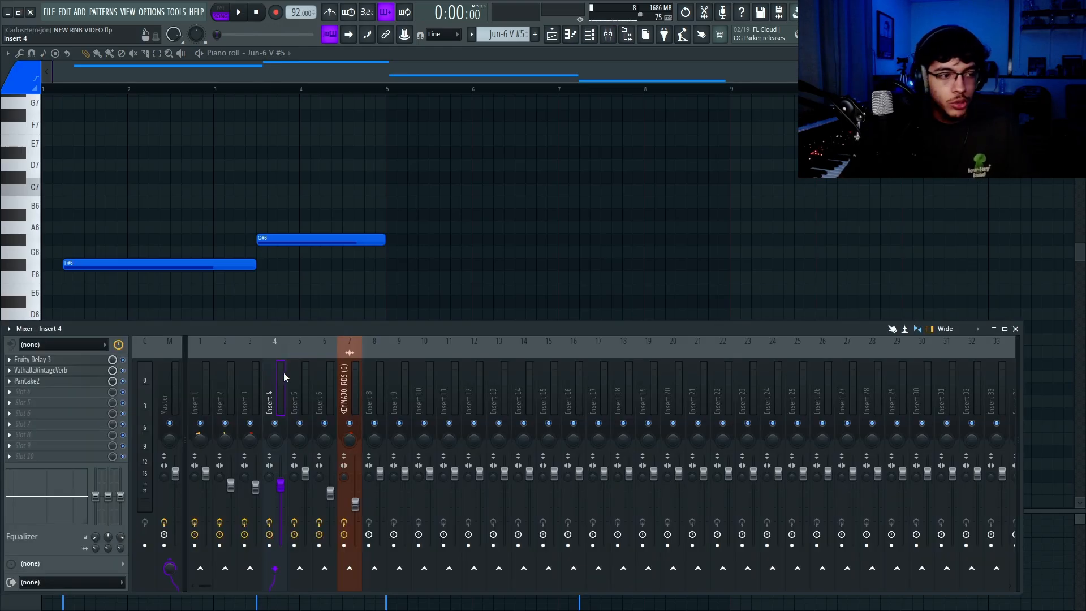
{"action": "left_click", "coordinate": [96, 360]}
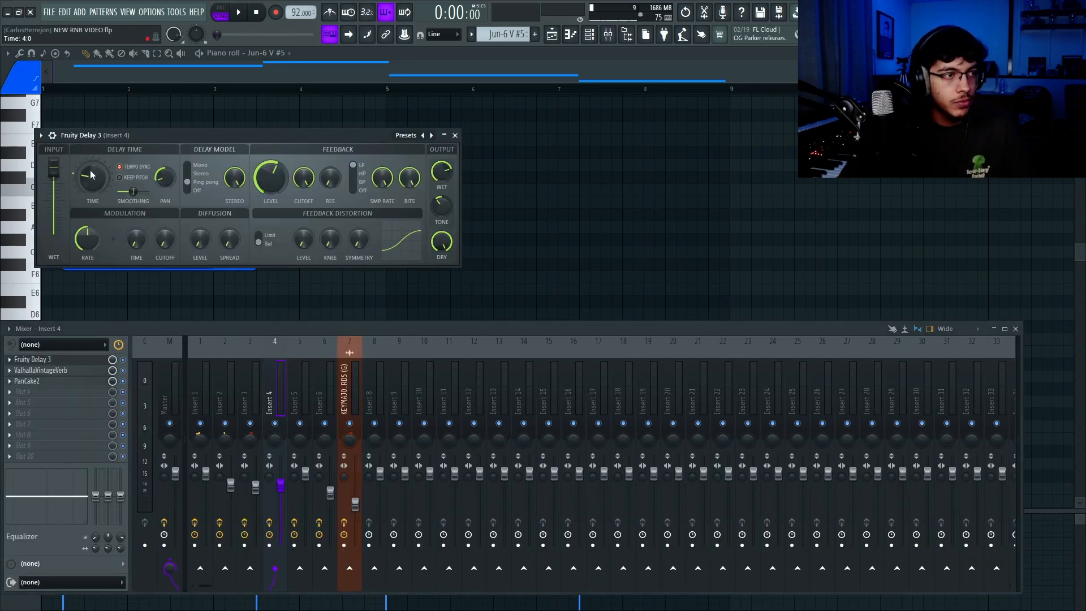
{"action": "left_click", "coordinate": [63, 371]}
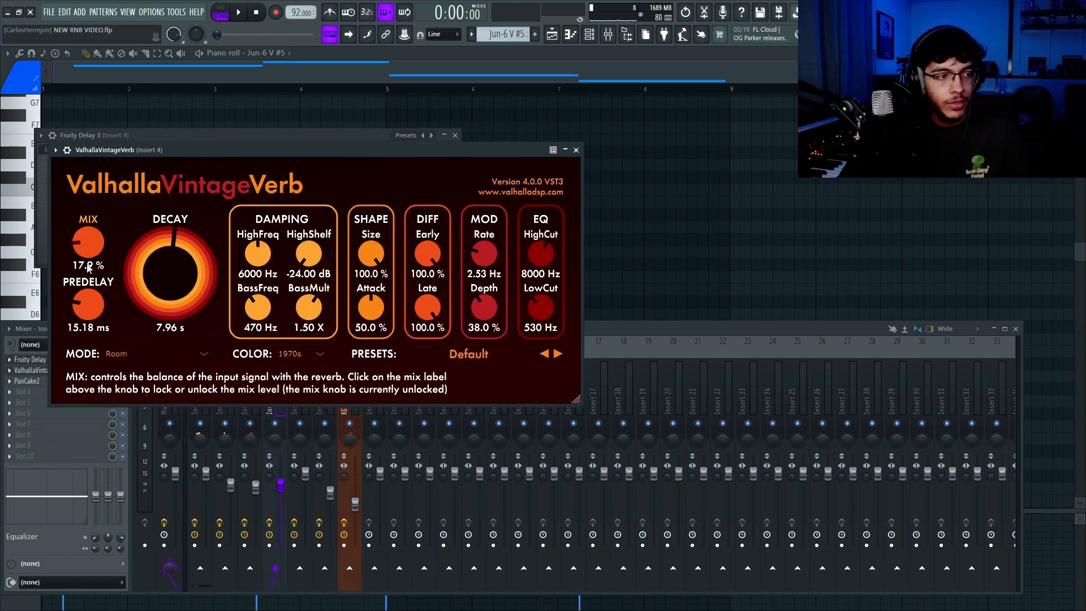
{"action": "left_click", "coordinate": [35, 383]}
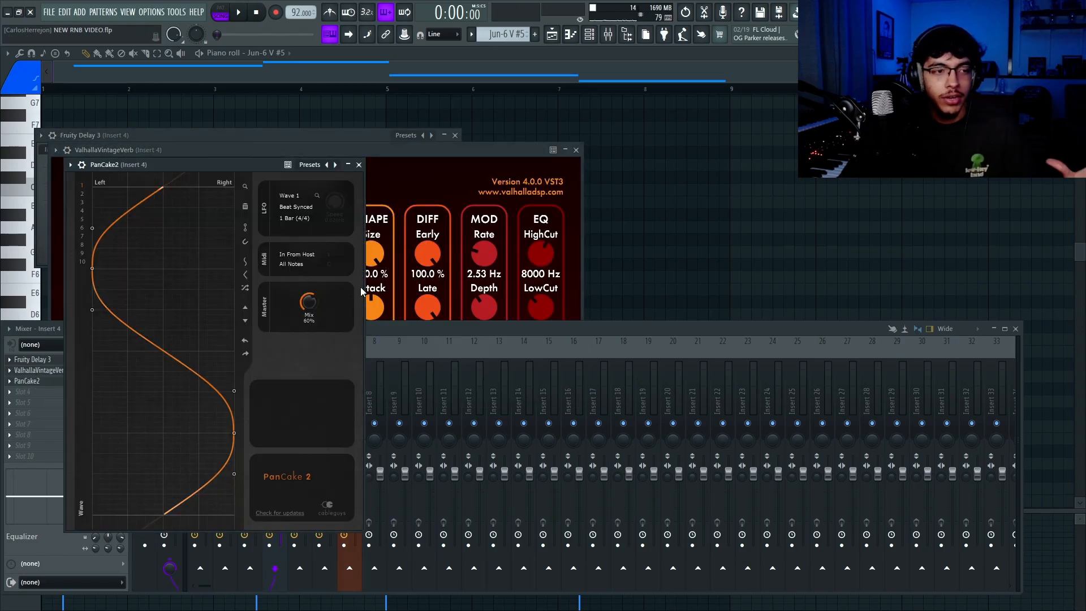
Close the PanCake2, Fruity Delay 3 and ValhallaVintageVerb windows of Insert 4 and return to the playlist arrangement.
{"action": "left_click", "coordinate": [358, 165]}
{"action": "left_click", "coordinate": [455, 135]}
{"action": "left_click", "coordinate": [455, 135]}
{"action": "left_click", "coordinate": [576, 150]}
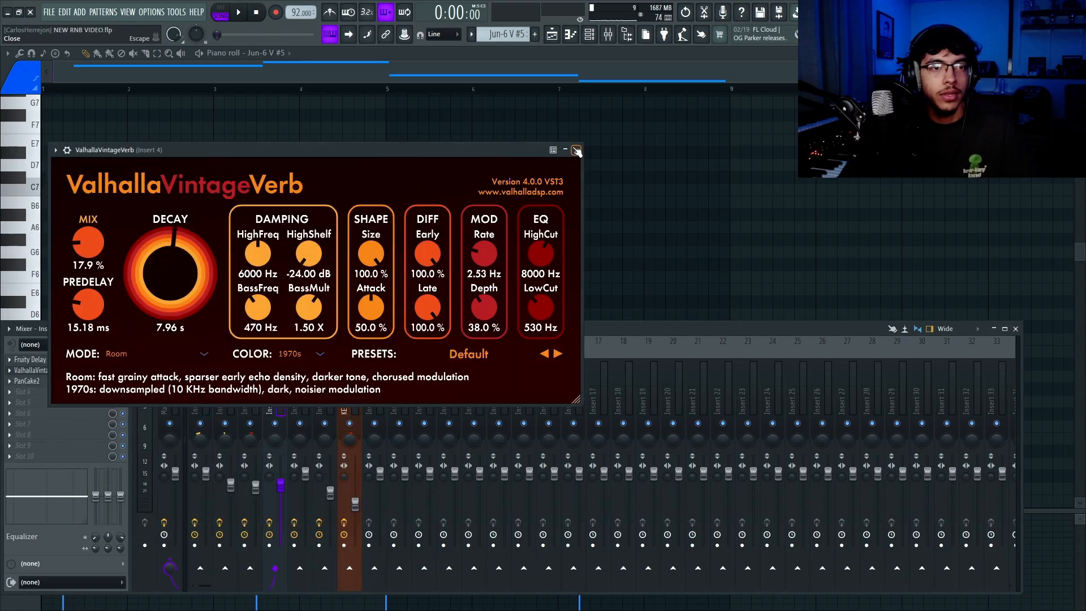
{"action": "left_click", "coordinate": [576, 150]}
{"action": "key", "text": "F5"}
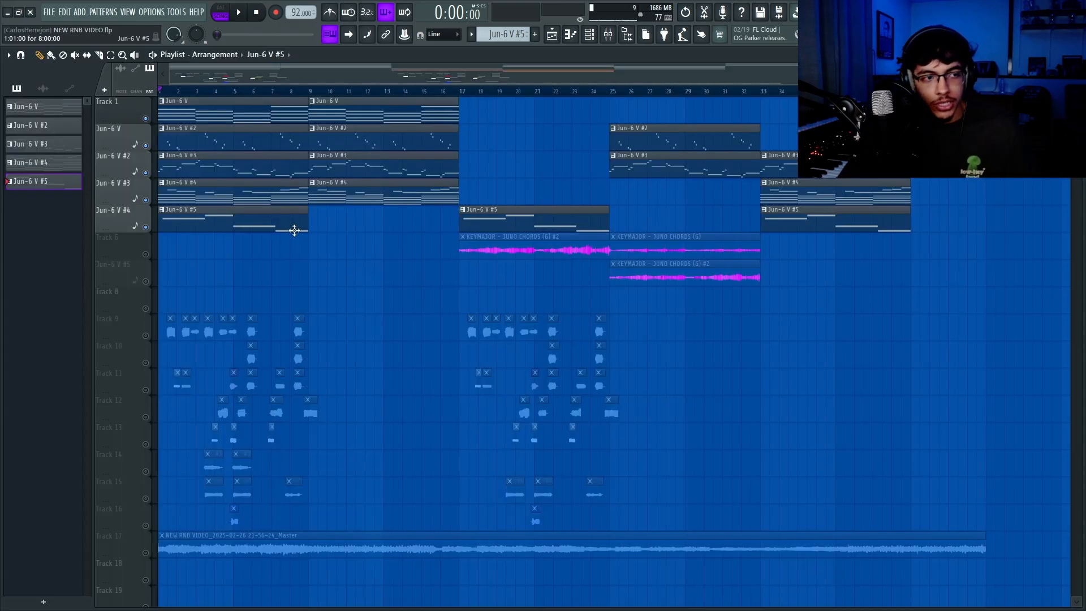
Unmute the playlist tracks holding the KEYMAJOR - JUNO CHORDS (G) audio clips and review the section from bar 17.
{"action": "left_click_drag", "start_coordinate": [263, 231], "coordinate": [245, 39]}
{"action": "left_click", "coordinate": [370, 228]}
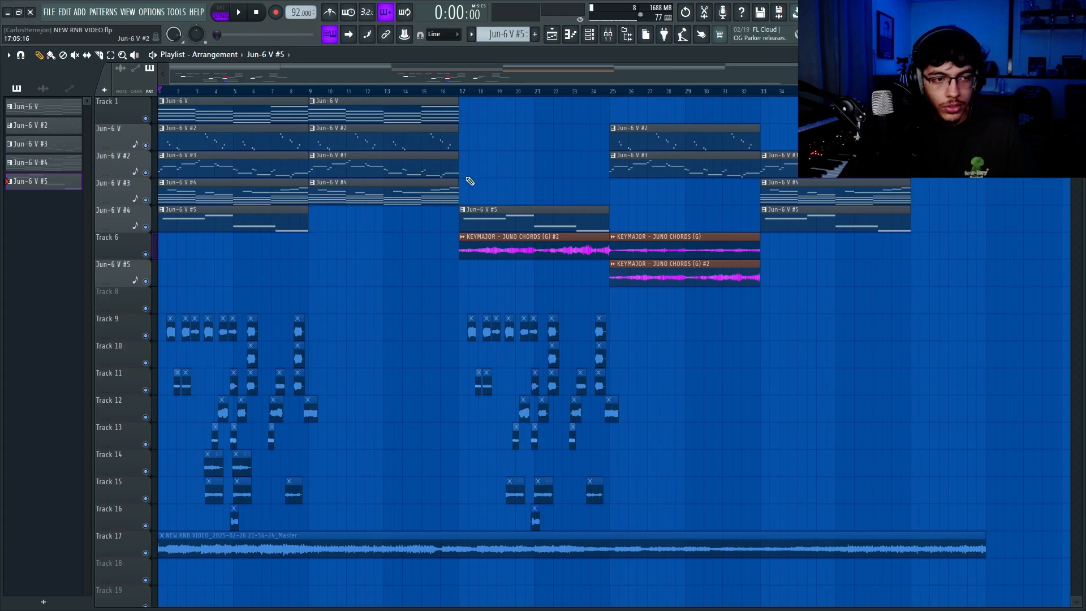
{"action": "scroll", "coordinate": [470, 181], "scroll_direction": "right", "scroll_amount": 3}
{"action": "scroll", "coordinate": [582, 191], "scroll_direction": "right", "scroll_amount": 1}
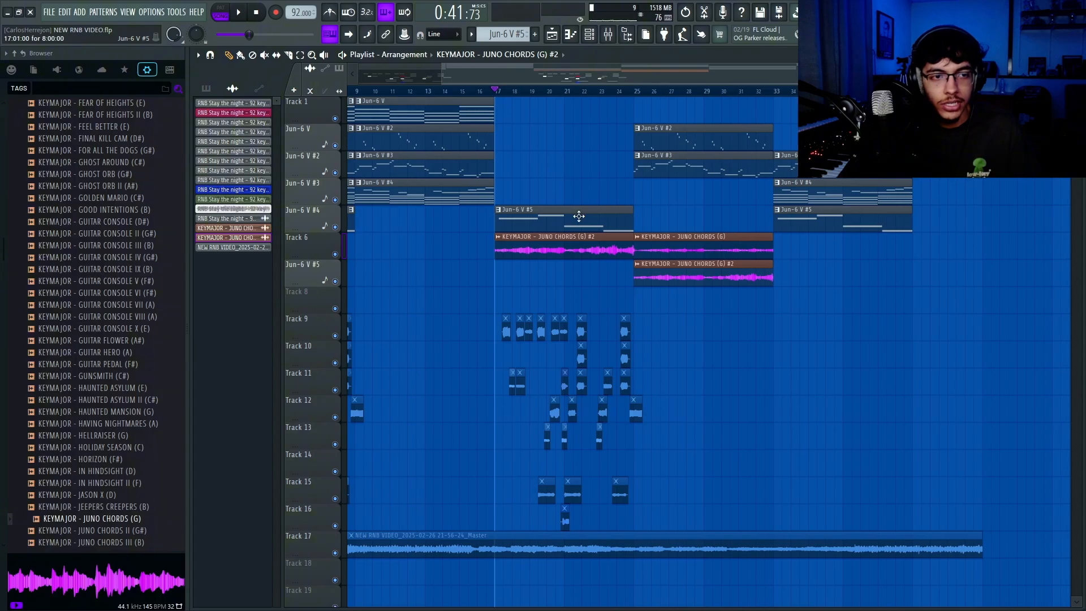
{"action": "left_click_drag", "start_coordinate": [575, 220], "coordinate": [646, 136]}
{"action": "left_click", "coordinate": [583, 163], "text": "ctrl"}
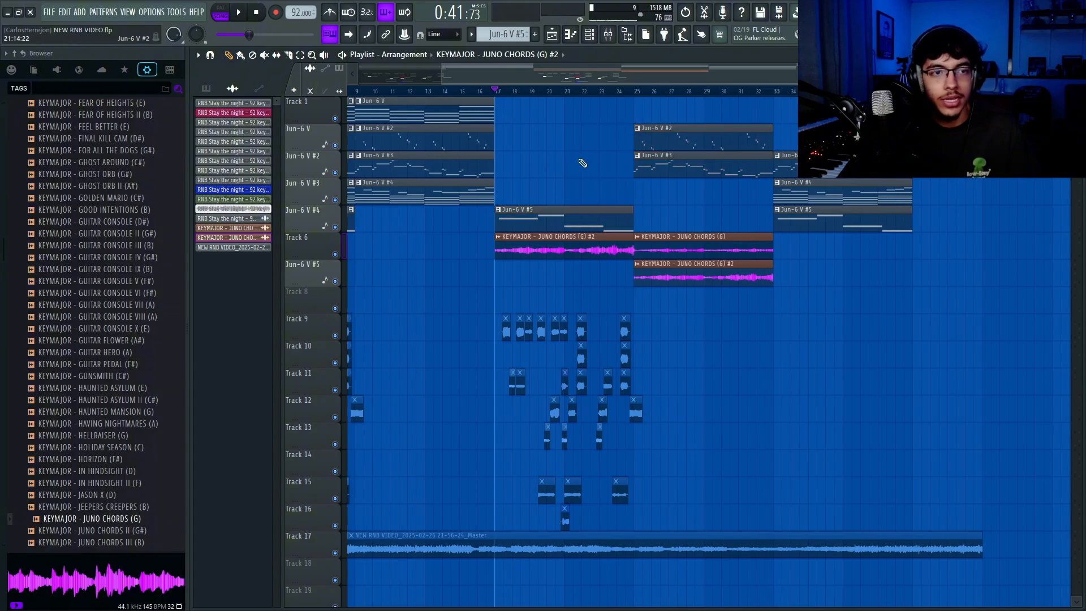
Review the CHROMA GALLERY - KEYMAJOR sample folder and the UADx LA-2A Tube Compressor on the JUNO CHORDS mixer insert.
{"action": "double_click", "coordinate": [530, 245]}
{"action": "left_click", "coordinate": [348, 296]}
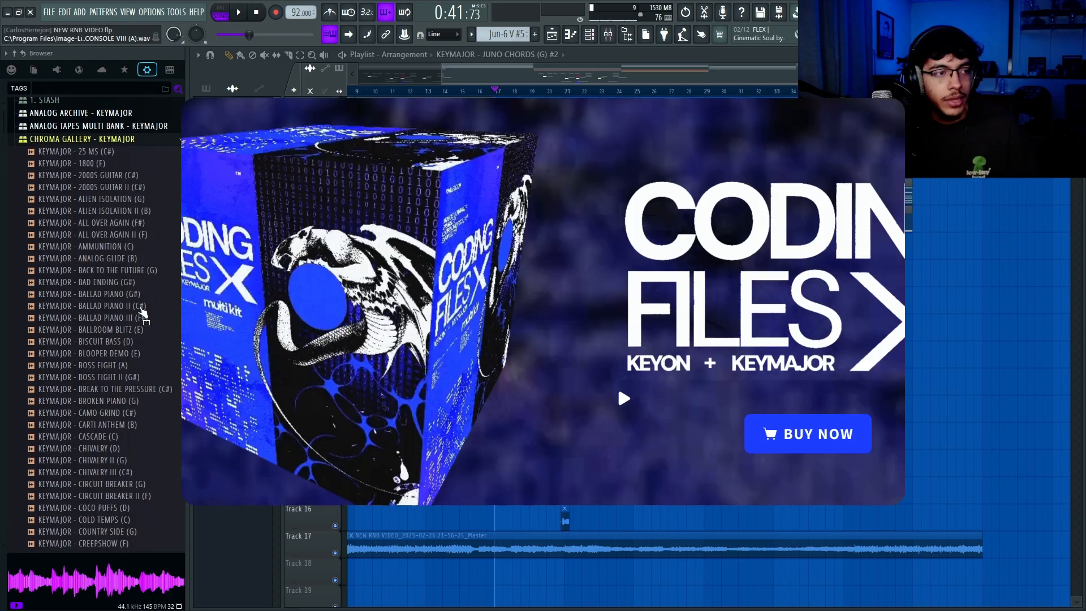
{"action": "scroll", "coordinate": [141, 311], "scroll_direction": "up", "scroll_amount": 2}
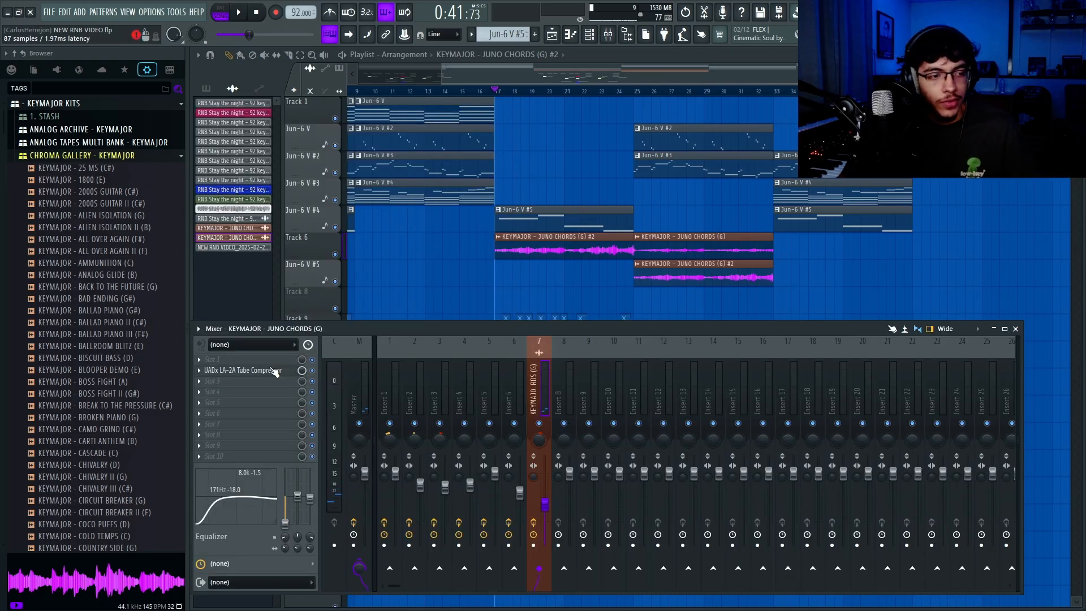
{"action": "left_click", "coordinate": [274, 372]}
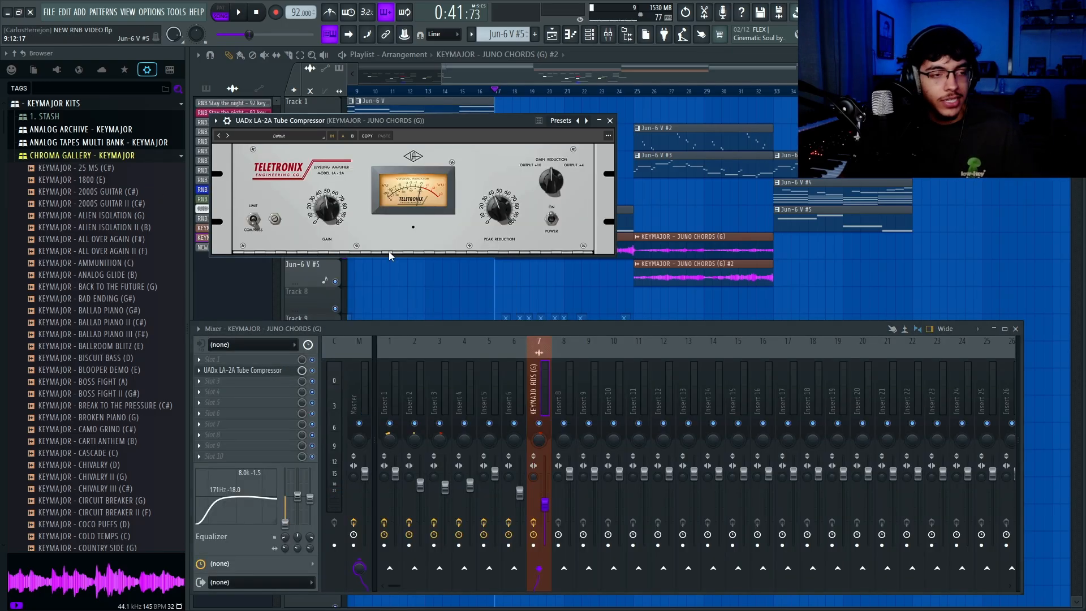
{"action": "left_click", "coordinate": [612, 121]}
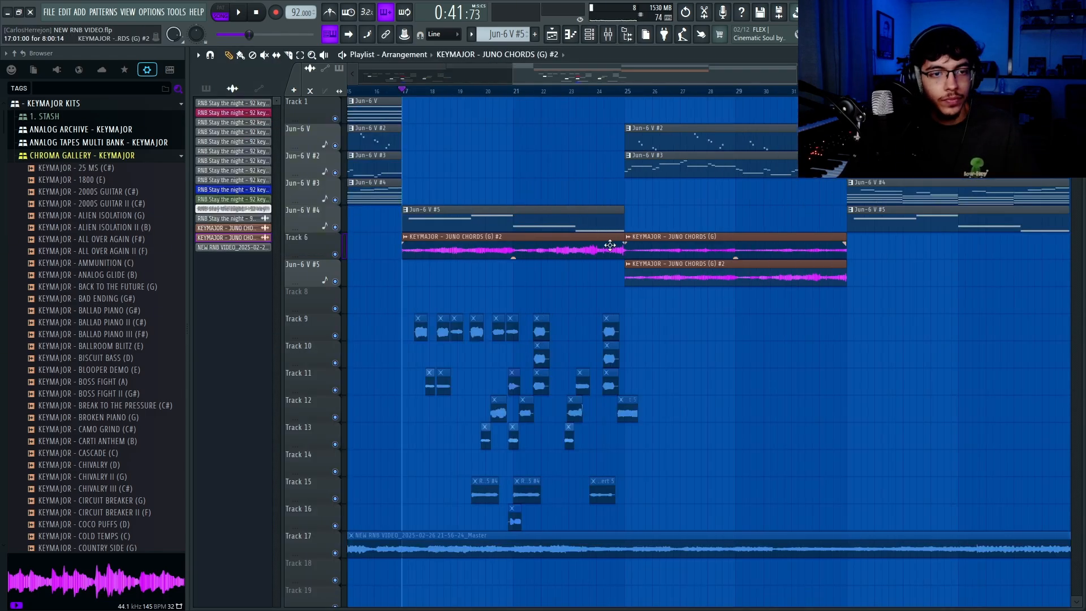
Inspect the channel settings of the KEYMAJOR - JUNO CHORDS (G) audio clips, including the precomputed effects.
{"action": "left_click", "coordinate": [633, 266]}
{"action": "mouse_move", "coordinate": [666, 361]}
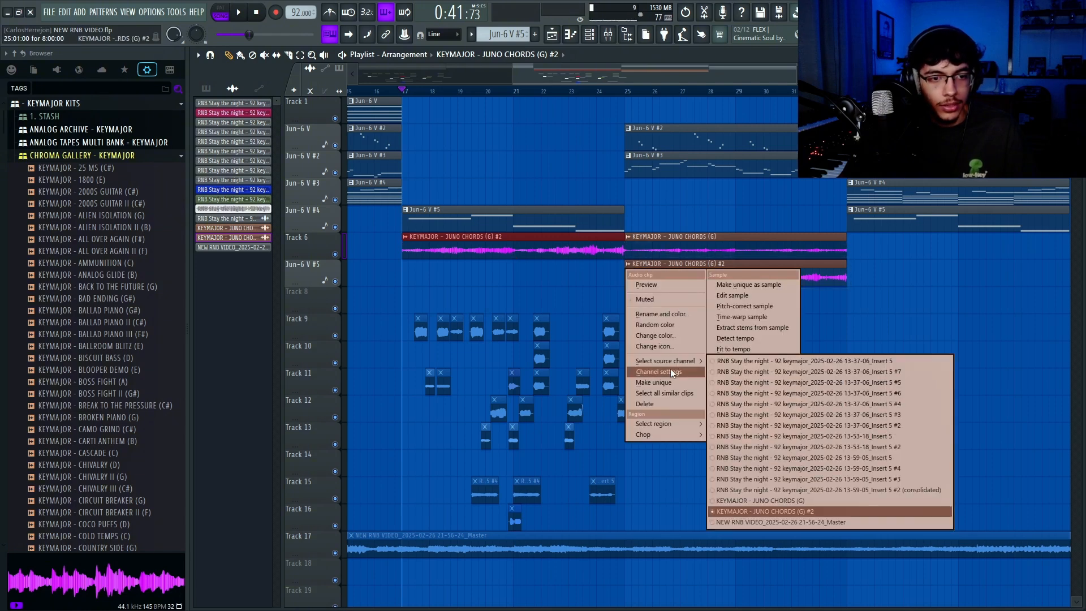
{"action": "left_click", "coordinate": [590, 294]}
{"action": "double_click", "coordinate": [650, 275]}
{"action": "double_click", "coordinate": [558, 236]}
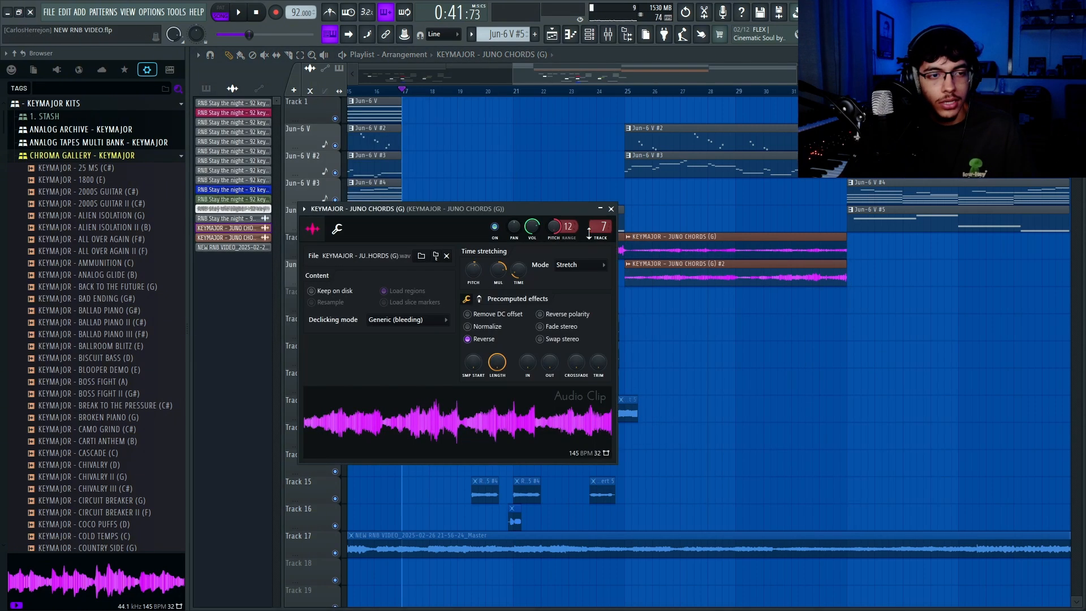
{"action": "left_click", "coordinate": [611, 209]}
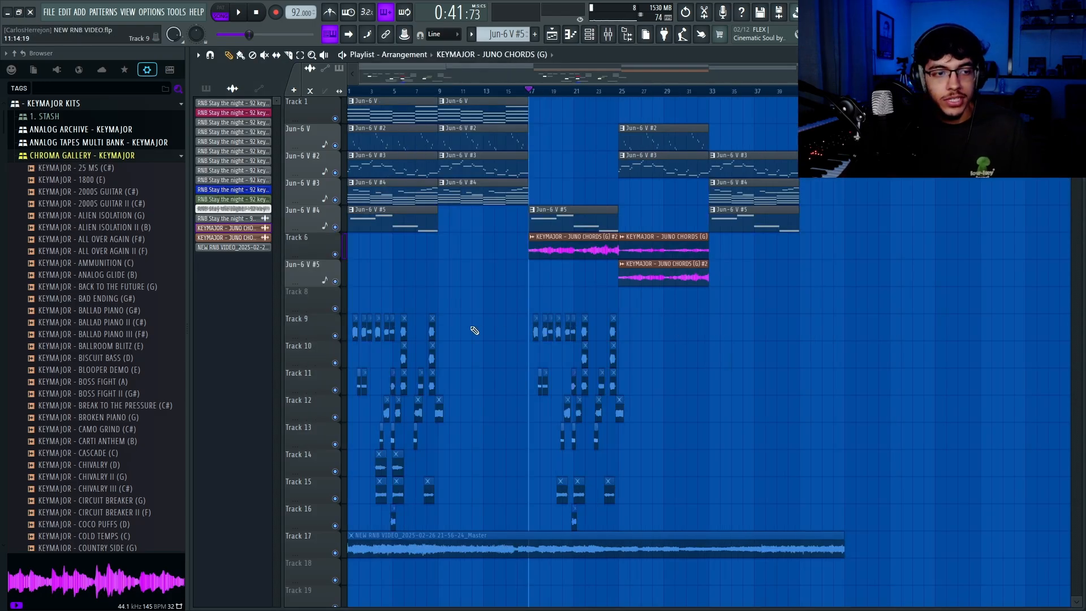
Unmute the vocal clips on Tracks 9 to 16 and focus on their first section.
{"action": "left_click_drag", "start_coordinate": [471, 287], "coordinate": [342, 509]}
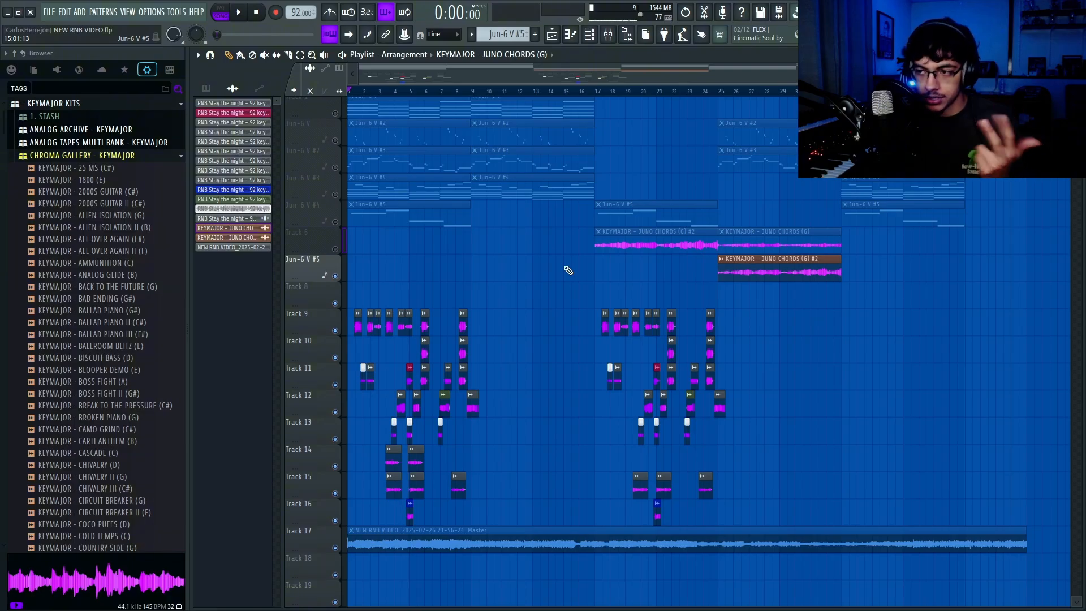
{"action": "scroll", "coordinate": [569, 270], "scroll_direction": "up", "scroll_amount": 3, "text": "ctrl"}
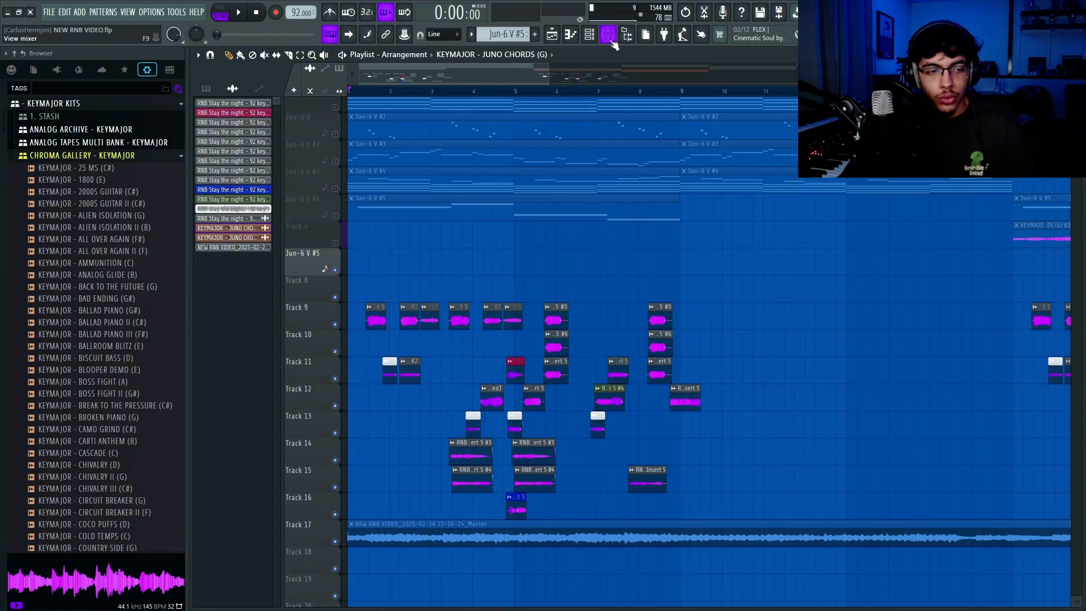
Inspect the NS1 Stereo and MAutoPitch effects on mixer Insert 5, then return to the playlist.
{"action": "left_click", "coordinate": [610, 38]}
{"action": "left_click", "coordinate": [256, 360]}
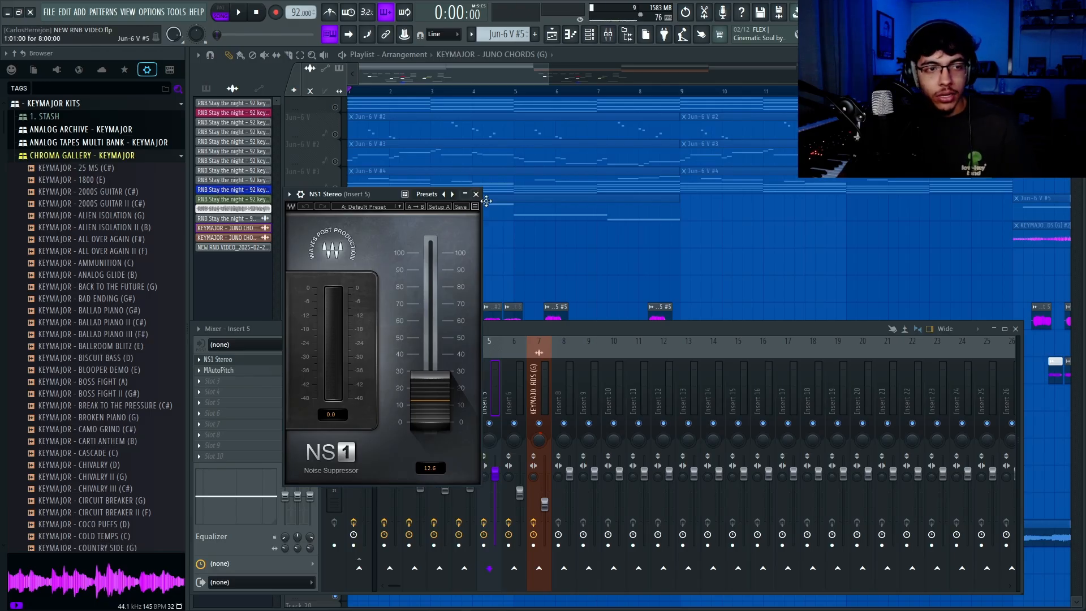
{"action": "left_click", "coordinate": [476, 195]}
{"action": "left_click", "coordinate": [247, 370]}
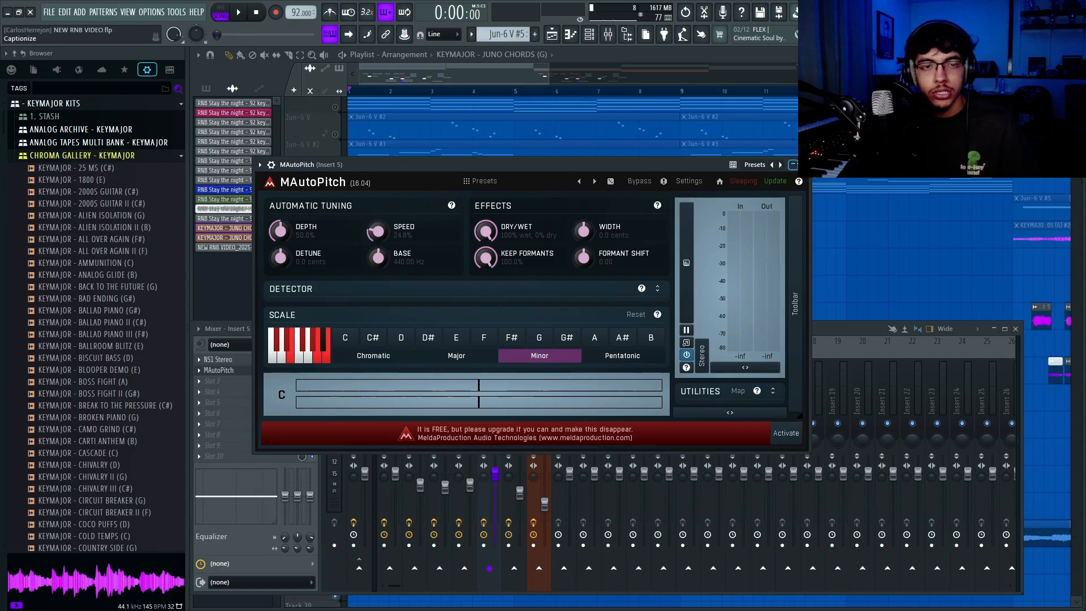
{"action": "key", "text": "F12"}
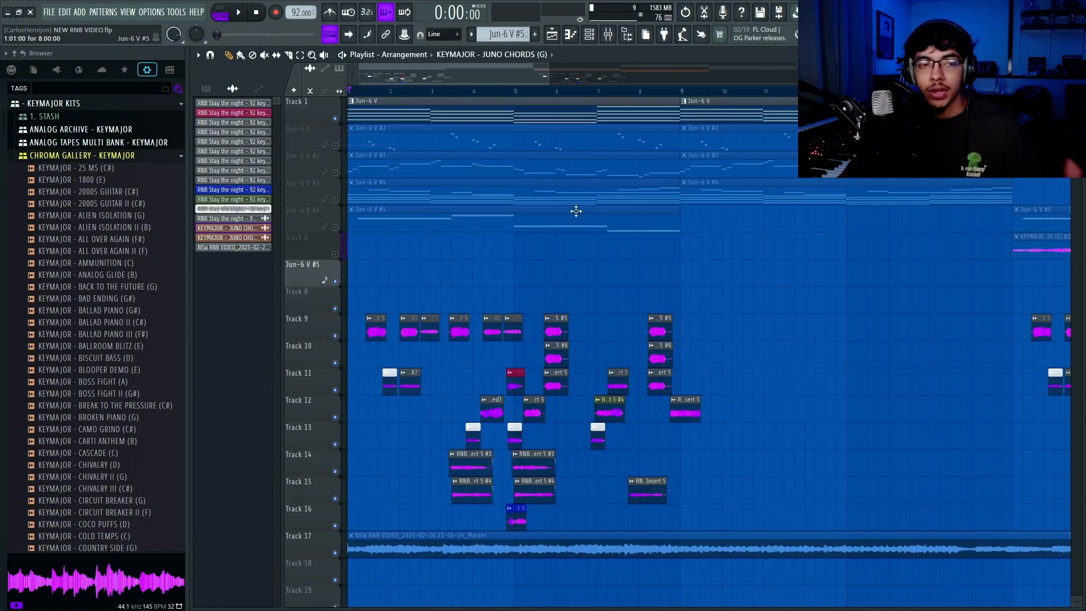
View the full vocal recording behind the first Track 9 clip in its channel settings and in Edison.
{"action": "double_click", "coordinate": [383, 315]}
{"action": "double_click", "coordinate": [334, 252]}
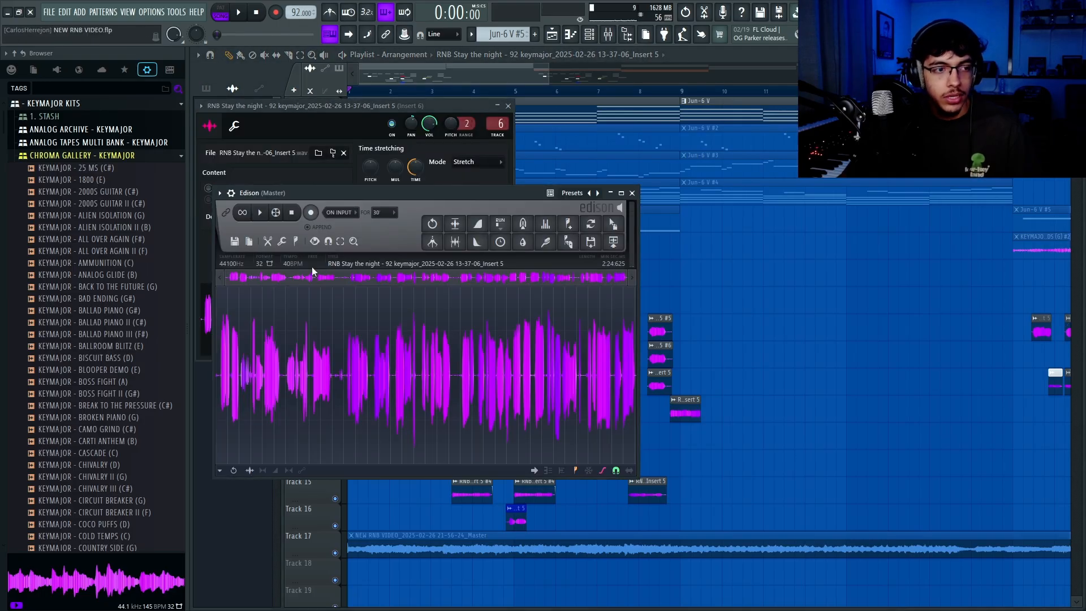
{"action": "key", "text": "F12"}
Solo Track 9 and play back its vocal chops from the first clip in bar 1.
{"action": "scroll", "coordinate": [690, 274], "scroll_direction": "down", "scroll_amount": 4}
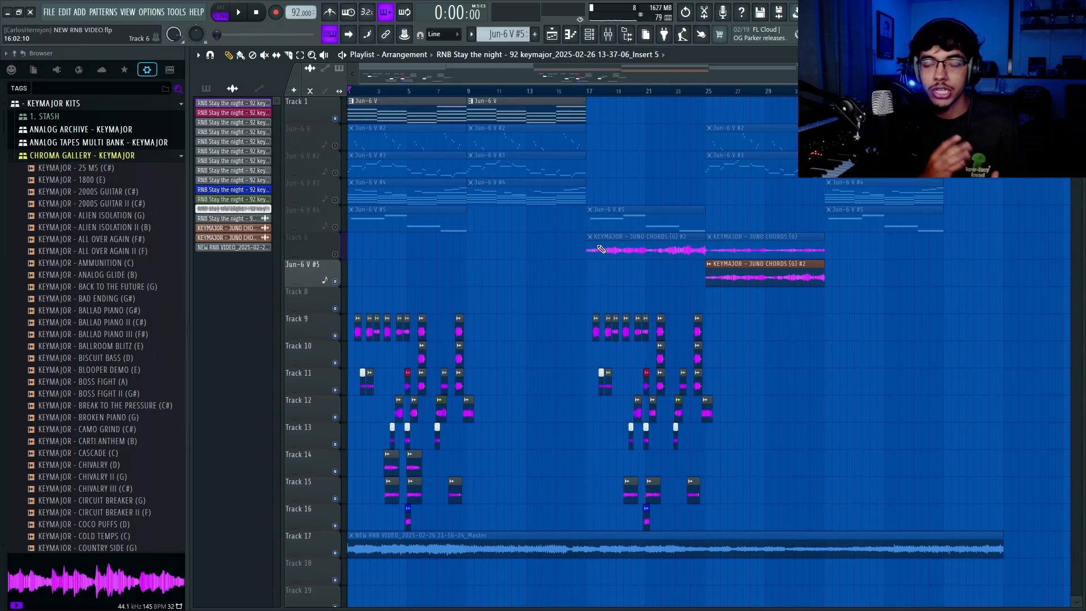
{"action": "scroll", "coordinate": [513, 306], "scroll_direction": "up", "scroll_amount": 4}
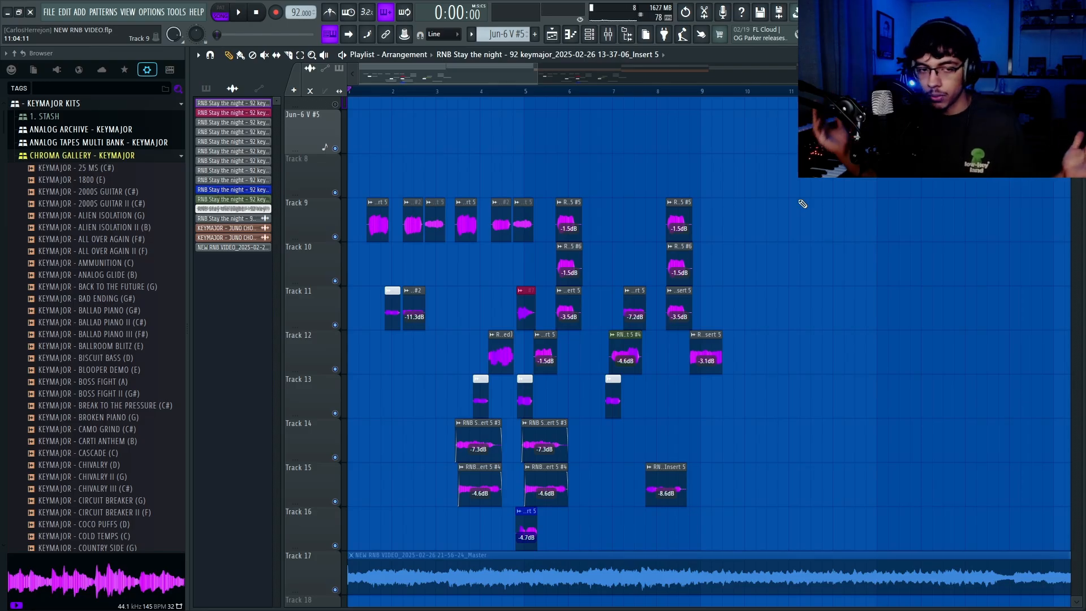
{"action": "scroll", "coordinate": [407, 93], "scroll_direction": "up", "scroll_amount": 3}
{"action": "left_click", "coordinate": [404, 91]}
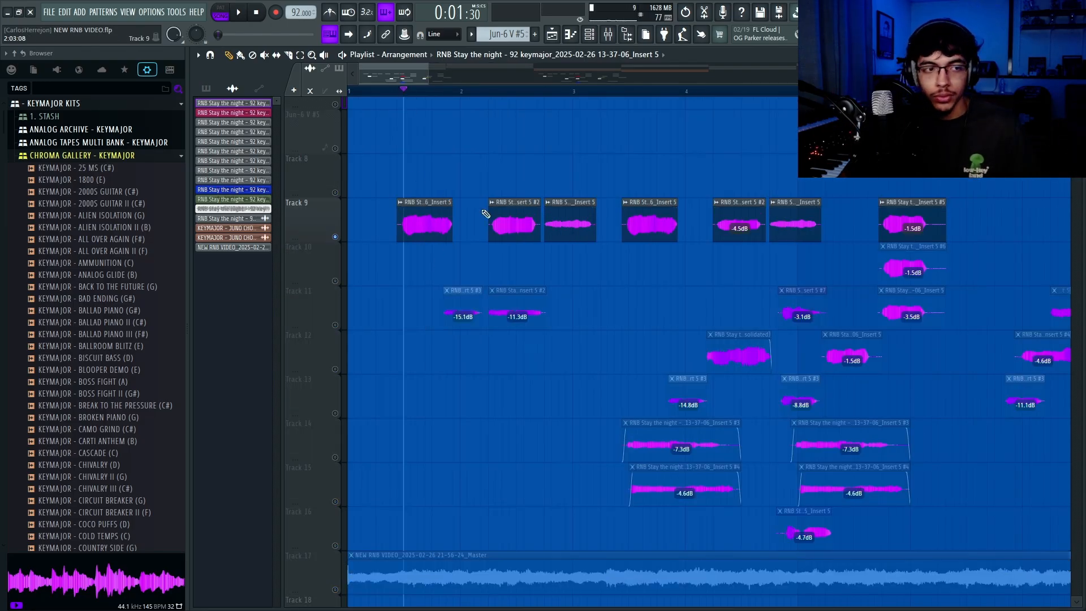
{"action": "key", "text": "space"}
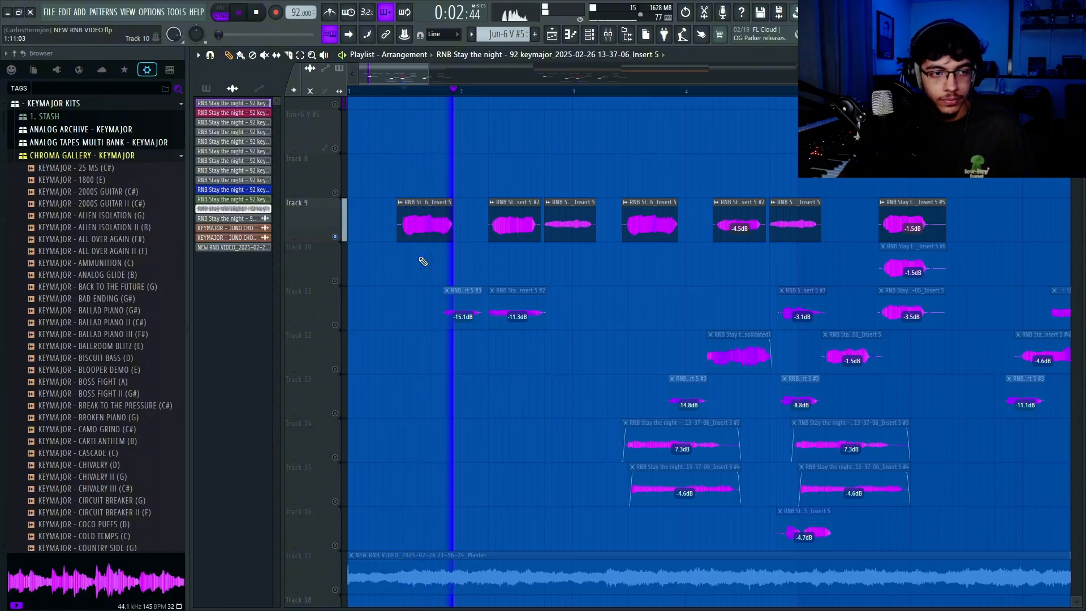
{"action": "key", "text": "space"}
Unmute Tracks 10 and 11 and play their vocal chops together with Track 9.
{"action": "scroll", "coordinate": [432, 260], "scroll_direction": "down", "scroll_amount": 2}
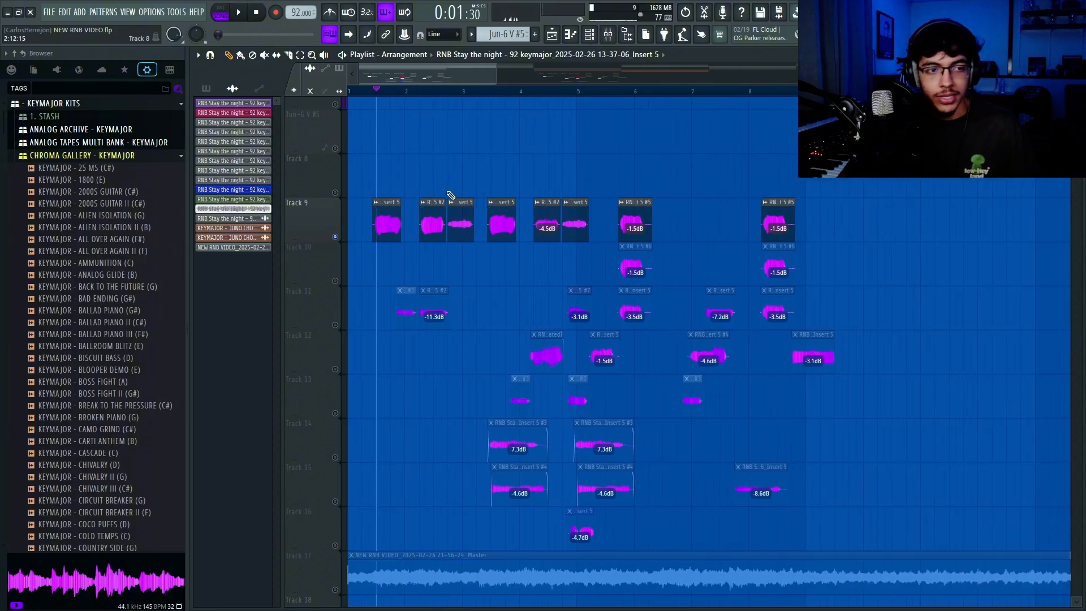
{"action": "left_click", "coordinate": [336, 281]}
{"action": "left_click", "coordinate": [335, 325]}
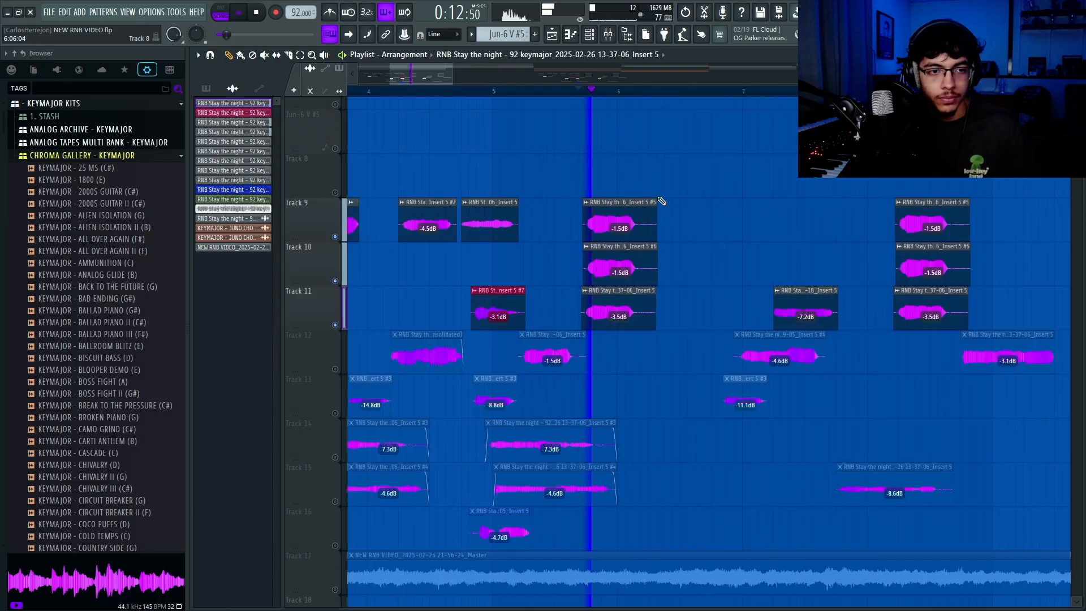
{"action": "key", "text": "space"}
Restore the remaining muted vocal tracks, Tracks 12 to 16.
{"action": "scroll", "coordinate": [633, 289], "scroll_direction": "down", "scroll_amount": 5}
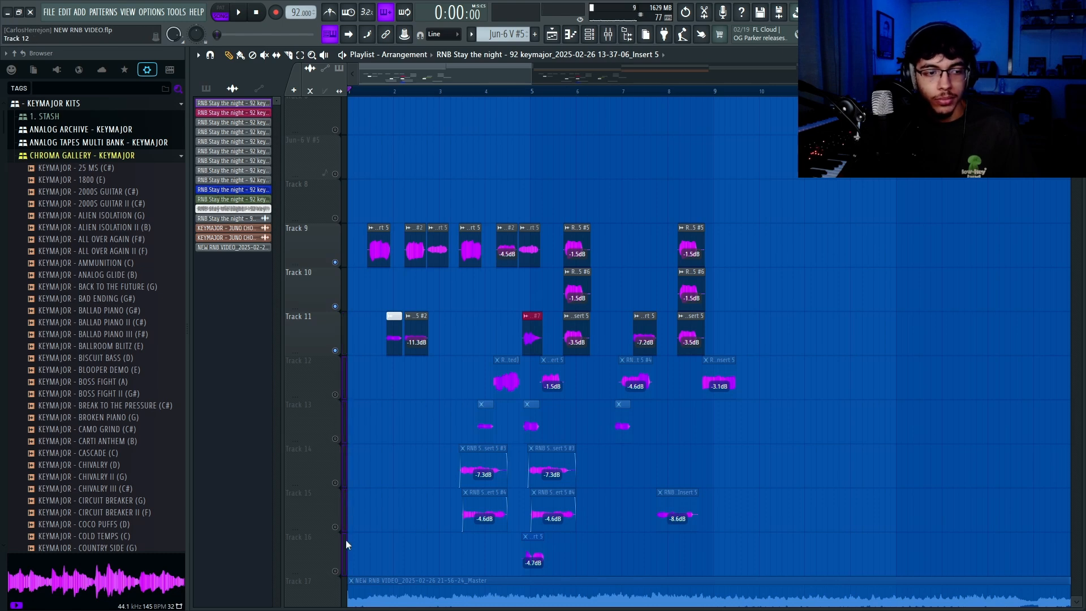
{"action": "right_click", "coordinate": [339, 563]}
{"action": "right_click", "coordinate": [337, 570]}
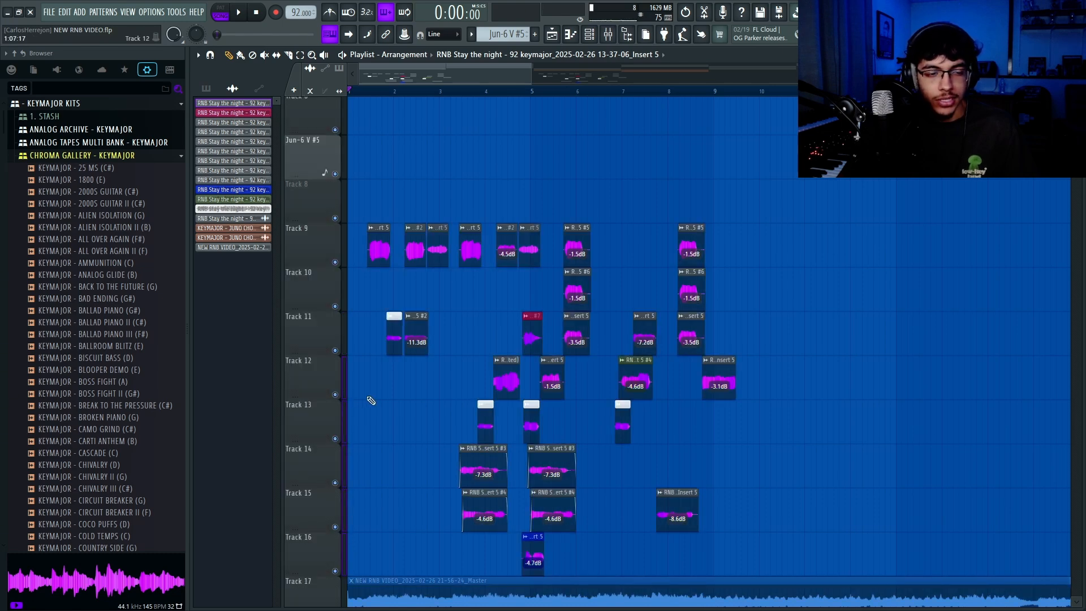
{"action": "scroll", "coordinate": [504, 147], "scroll_direction": "down", "scroll_amount": 1}
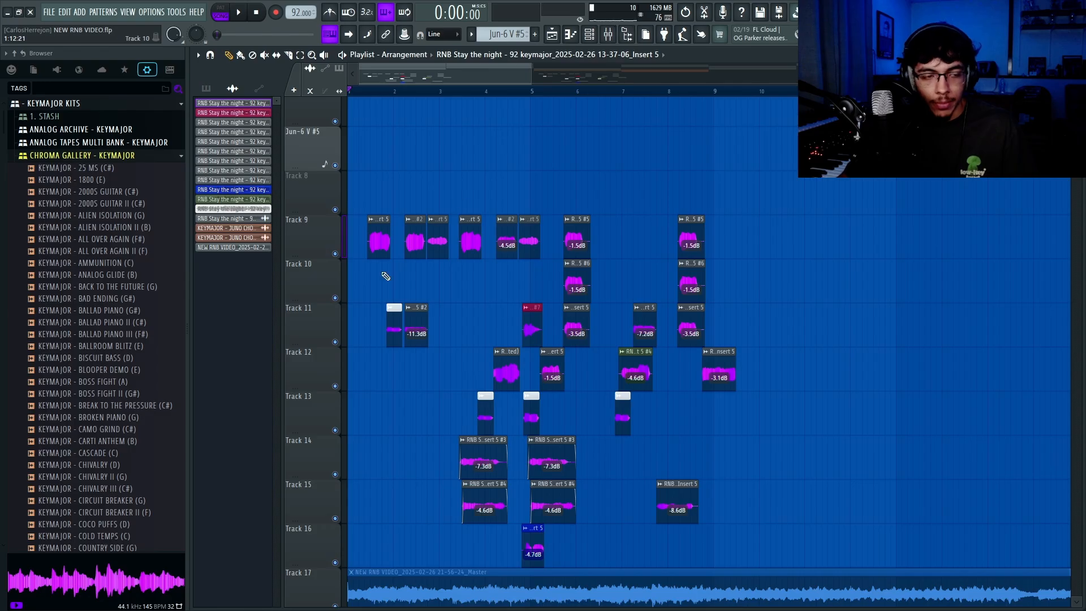
Inspect the settings of the second Track 11 vocal clip and the vocal channels in the channel rack.
{"action": "scroll", "coordinate": [386, 276], "scroll_direction": "up", "scroll_amount": 4}
{"action": "left_click", "coordinate": [490, 305]}
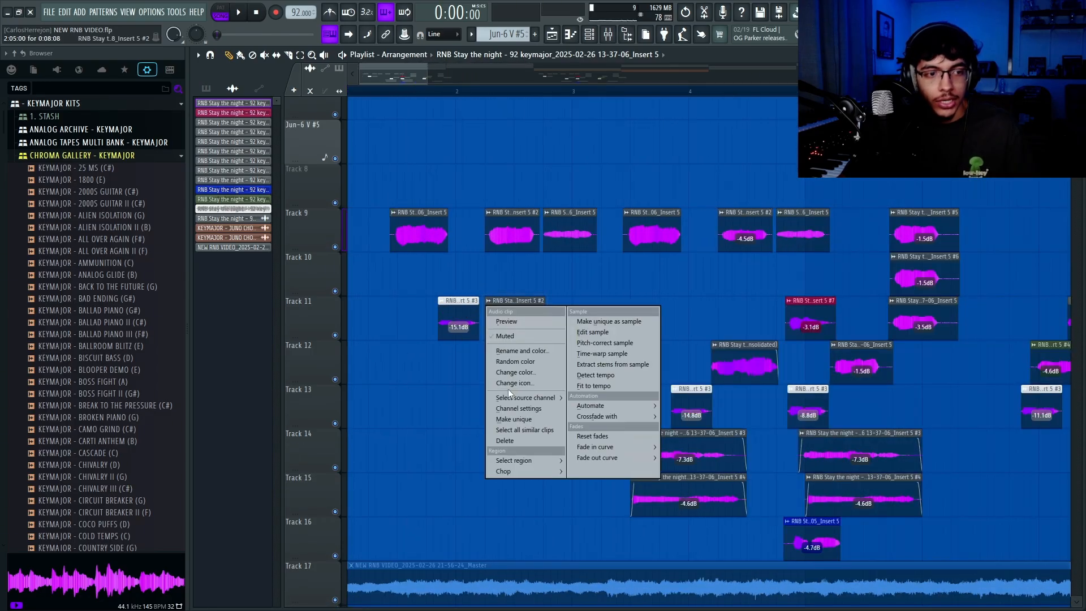
{"action": "left_click", "coordinate": [514, 400]}
{"action": "left_click", "coordinate": [537, 135]}
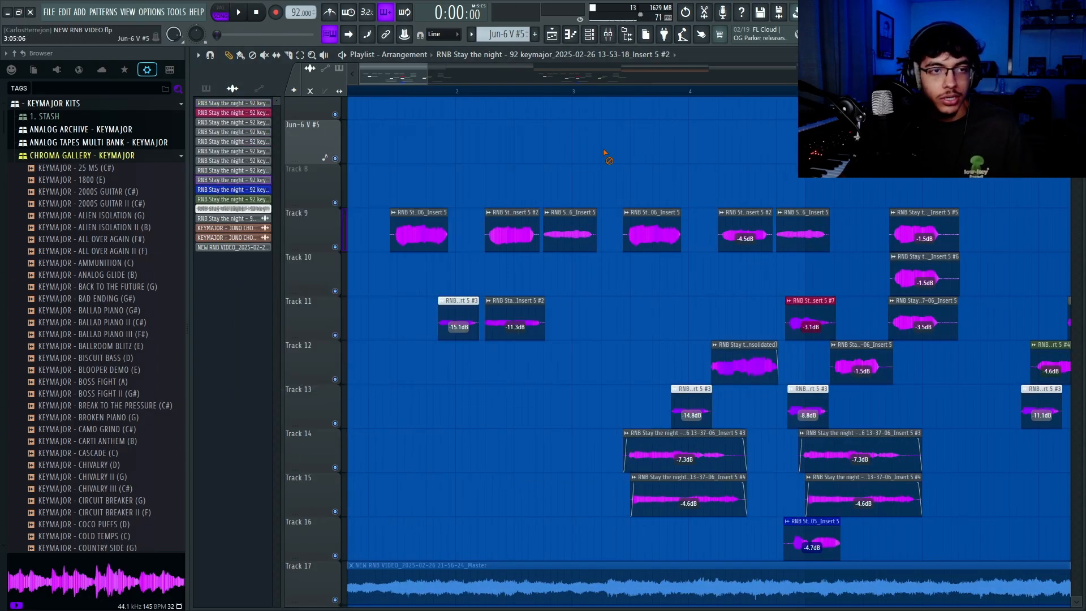
{"action": "left_click", "coordinate": [589, 34]}
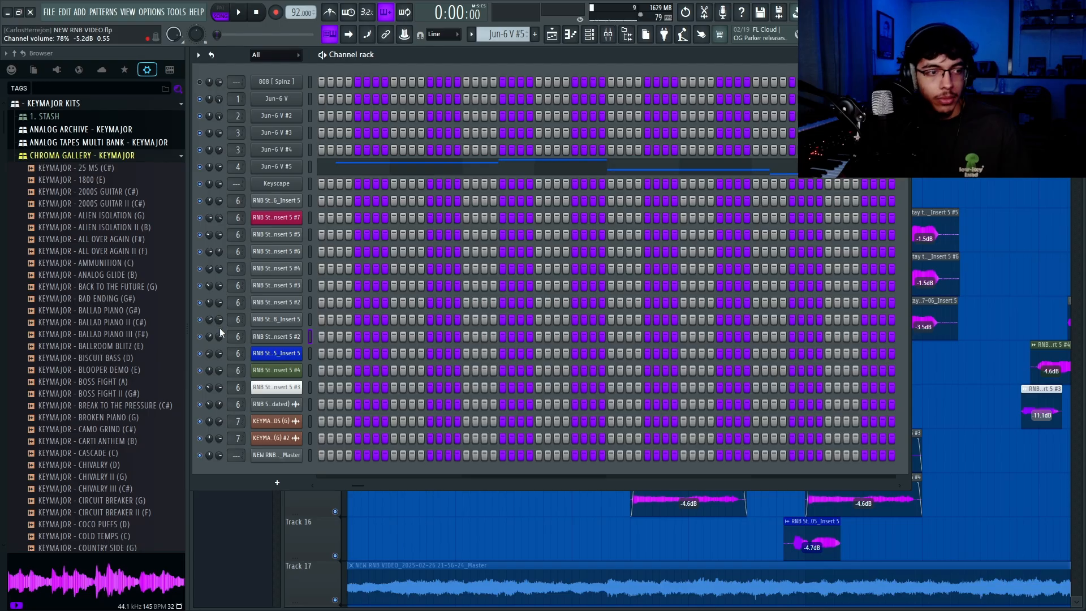
{"action": "key", "text": "F6"}
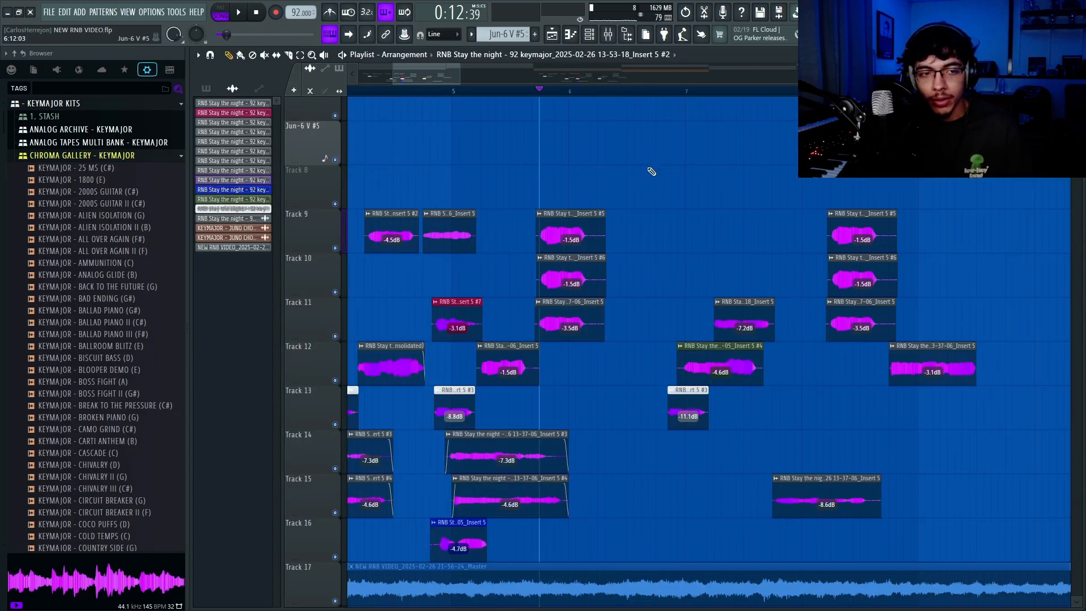
Examine the pitch and time-stretching settings of the Track 10 vocal clip between bars 5 and 6.
{"action": "scroll", "coordinate": [562, 238], "scroll_direction": "up", "scroll_amount": 2}
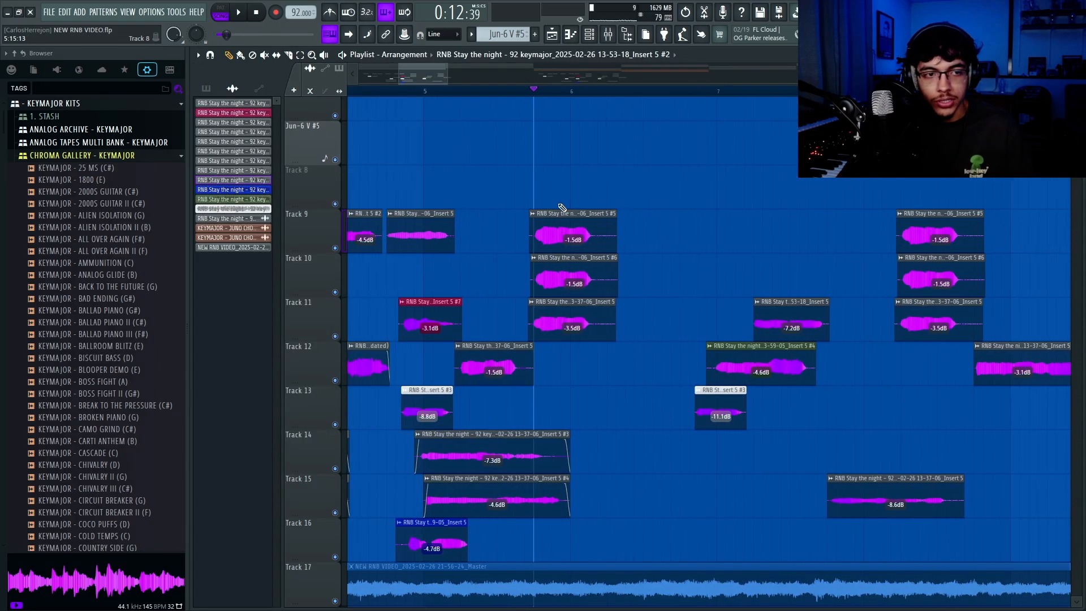
{"action": "left_click", "coordinate": [532, 260]}
{"action": "left_click", "coordinate": [667, 254]}
{"action": "double_click", "coordinate": [596, 273]}
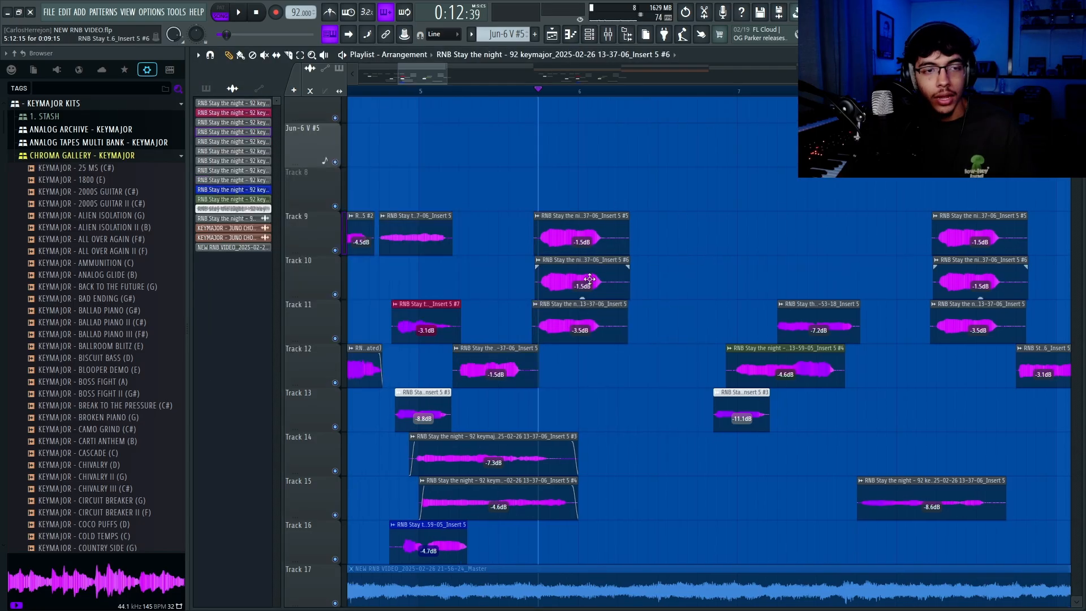
{"action": "double_click", "coordinate": [583, 280]}
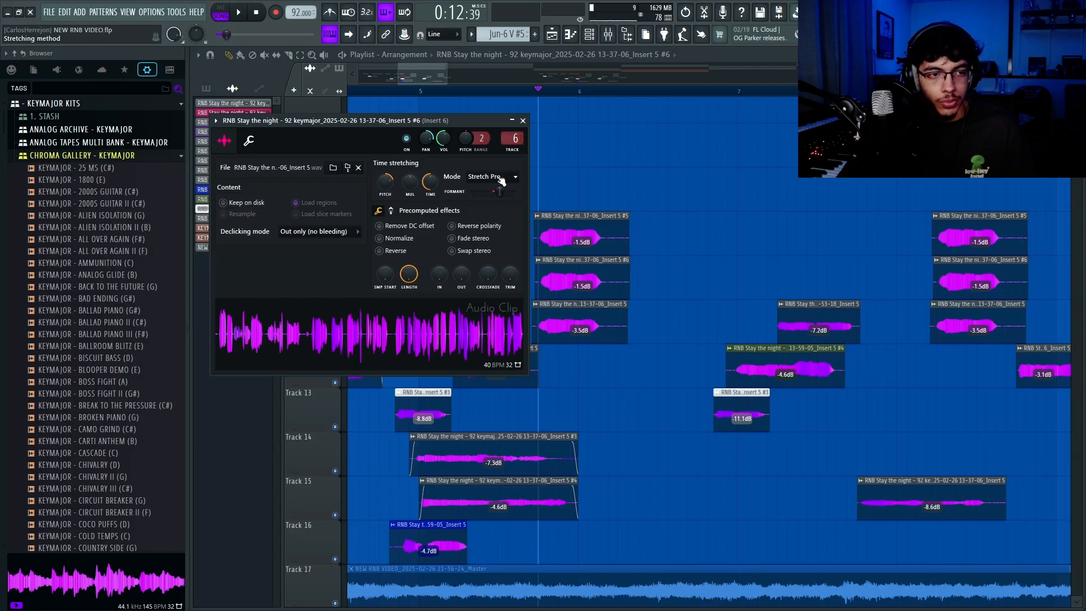
{"action": "left_click", "coordinate": [522, 121]}
{"action": "left_click_drag", "start_coordinate": [626, 179], "coordinate": [593, 190]}
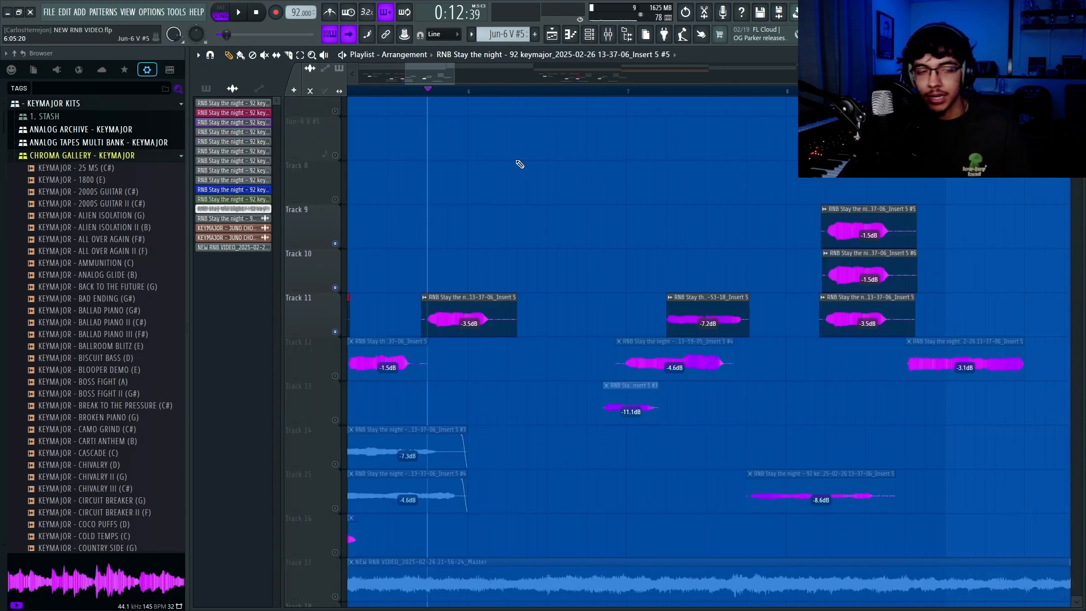
Play the Track 11 vocal chop before bar 6 alone, restore the removed Track 9 and Track 10 clips above it, and replay them together.
{"action": "key", "text": "space"}
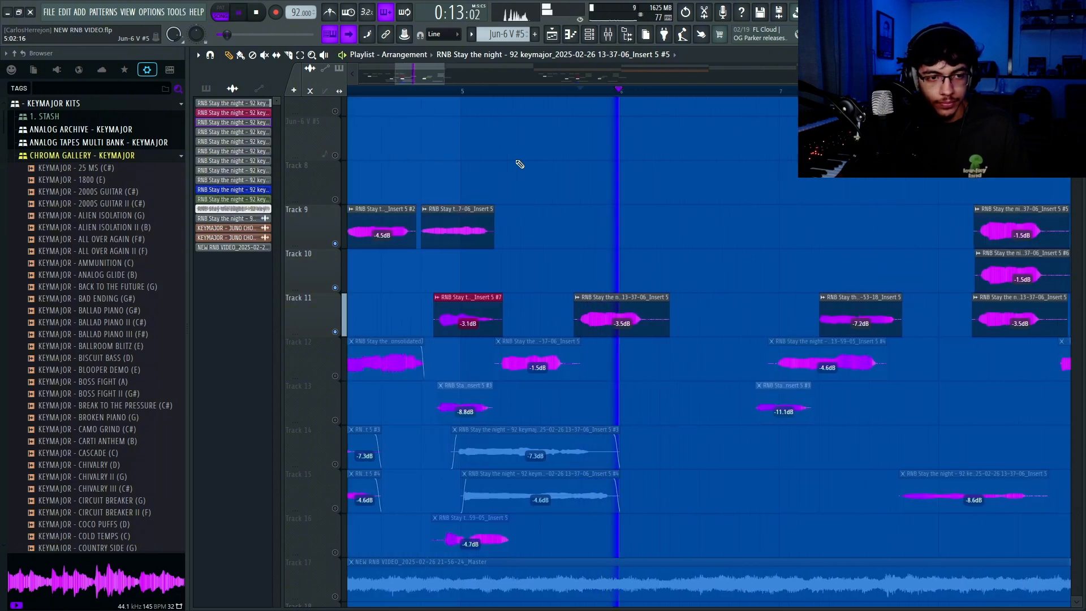
{"action": "key", "text": "space"}
{"action": "key", "text": "ctrl+z"}
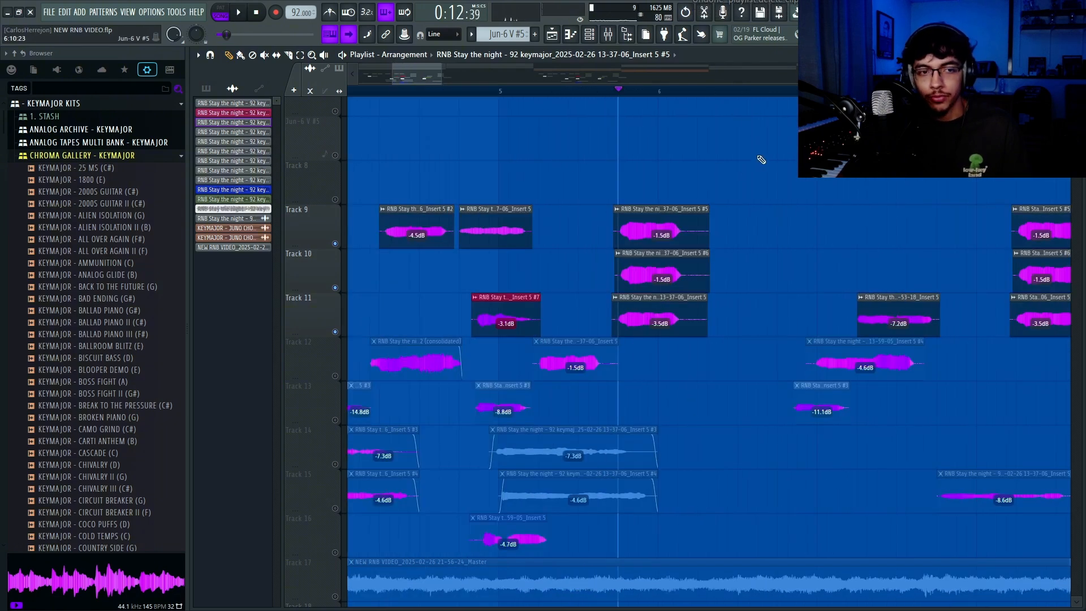
{"action": "key", "text": "space"}
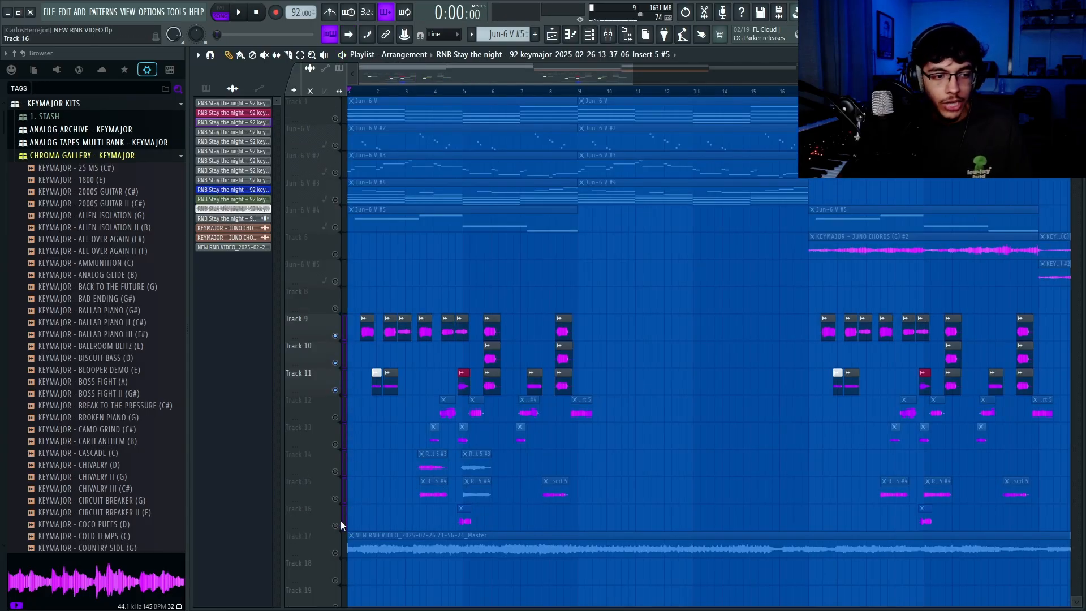
Examine the mixer effects on Insert 6: NS1 Stereo, Chorus JUN-6, Fruity Parametric EQ 2, Fruity Delay 3 and UADx LA-2A Tube Compressor.
{"action": "right_click", "coordinate": [341, 525]}
{"action": "left_click", "coordinate": [346, 513]}
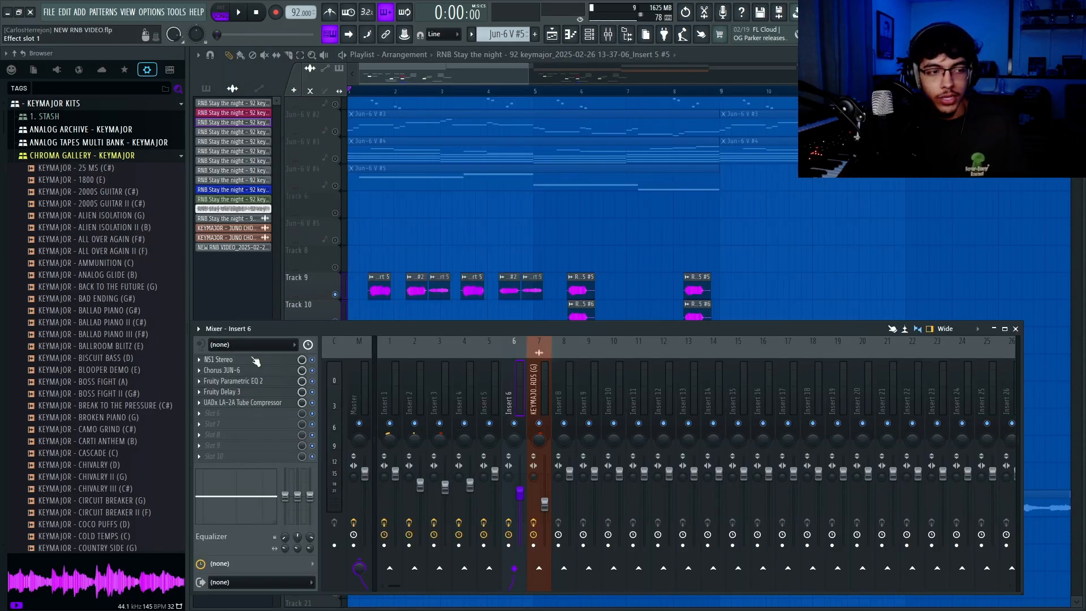
{"action": "left_click", "coordinate": [286, 361]}
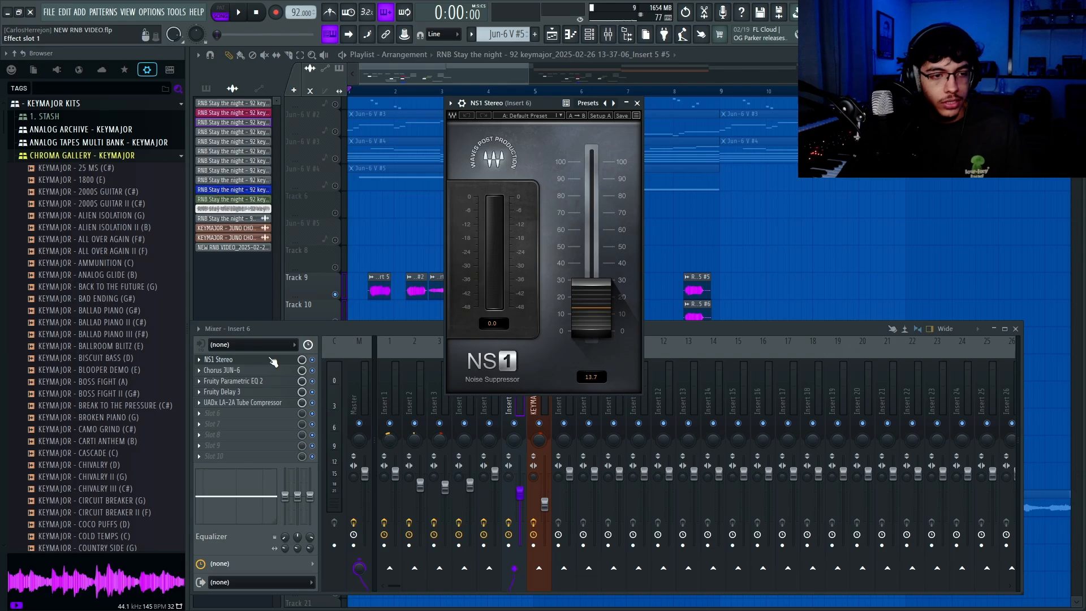
{"action": "left_click", "coordinate": [244, 370]}
{"action": "left_click", "coordinate": [249, 380]}
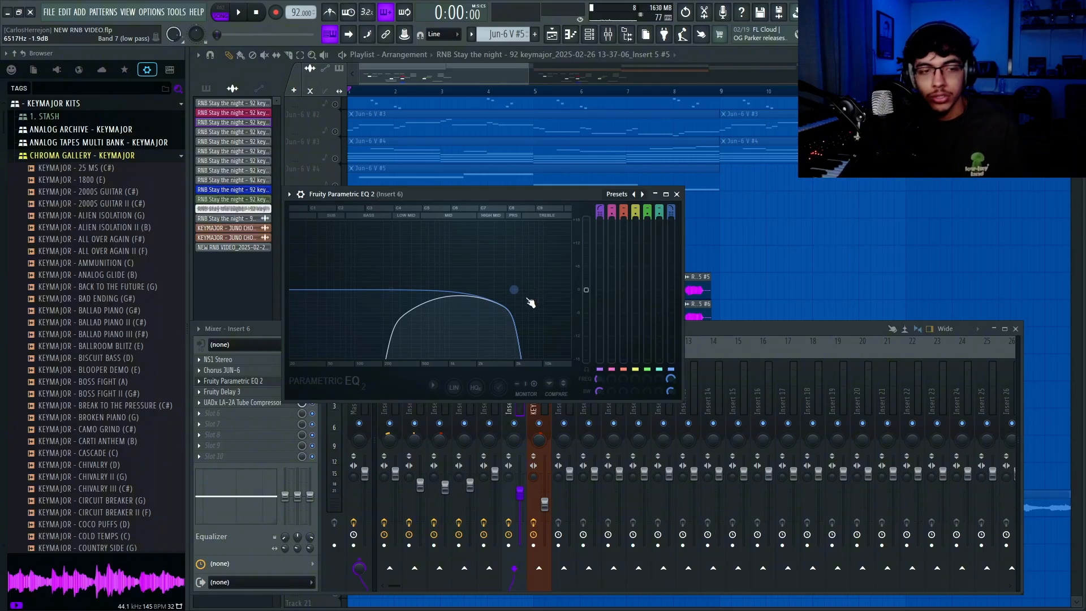
{"action": "left_click", "coordinate": [238, 392]}
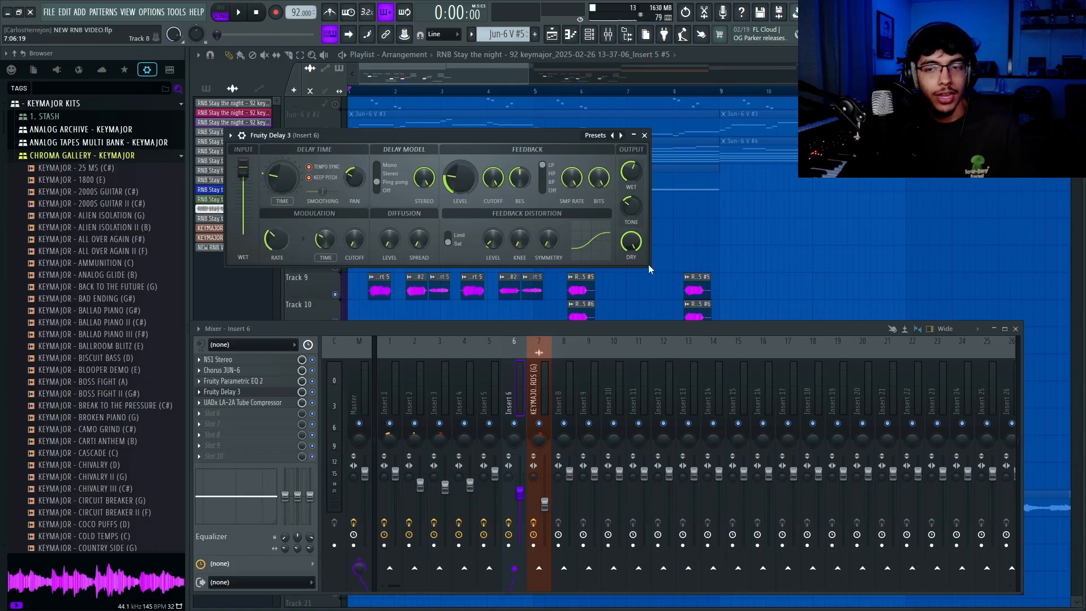
{"action": "left_click", "coordinate": [294, 402]}
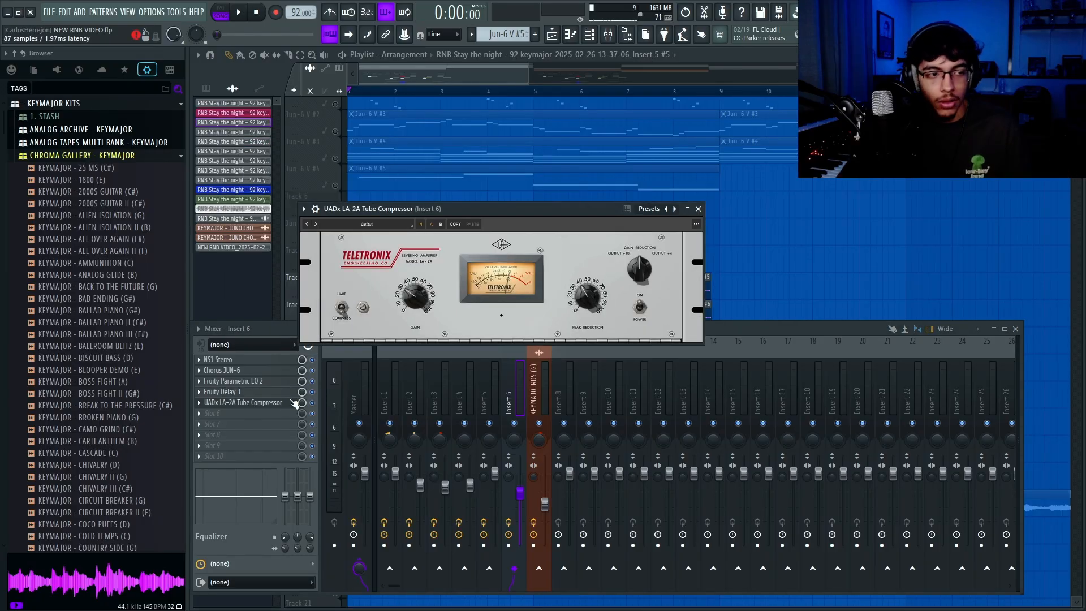
{"action": "left_click", "coordinate": [256, 406]}
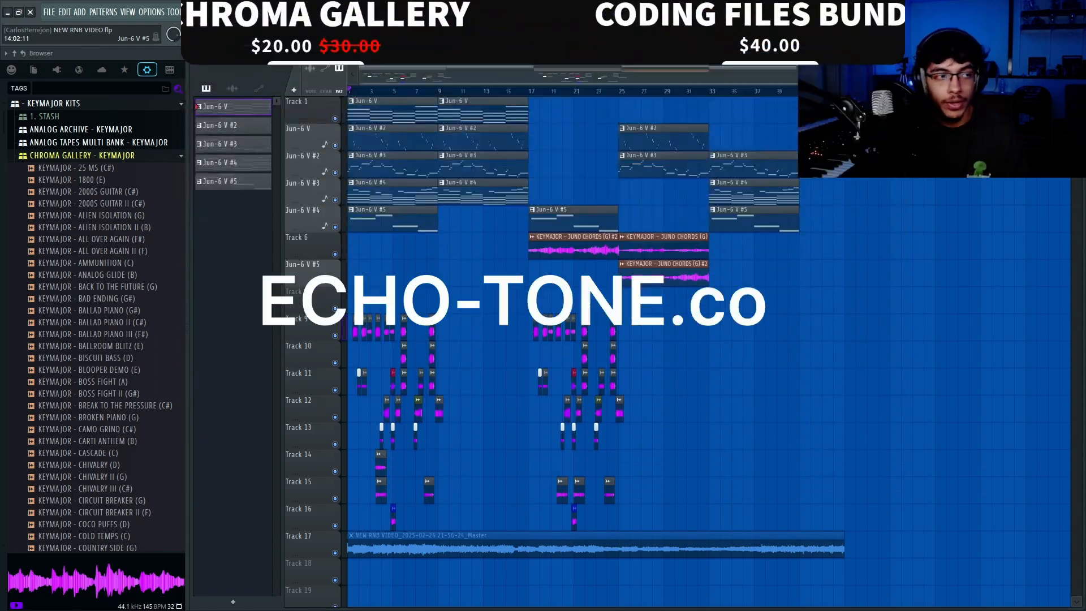
Look through the Keymajor kit samples in the browser.
{"action": "scroll", "coordinate": [117, 248], "scroll_direction": "down", "scroll_amount": 8}
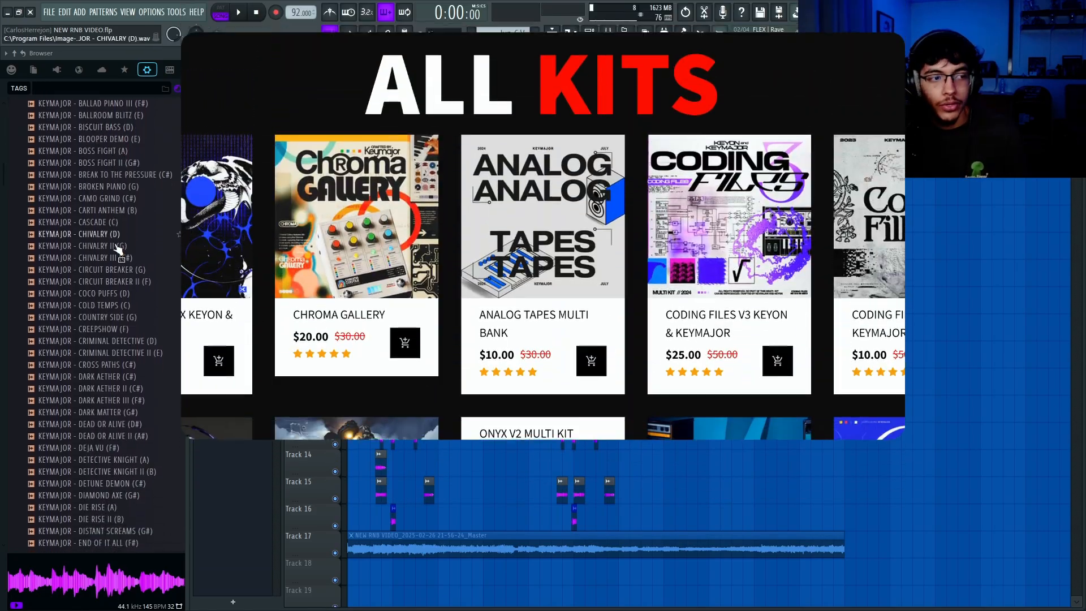
{"action": "scroll", "coordinate": [117, 248], "scroll_direction": "down", "scroll_amount": 4}
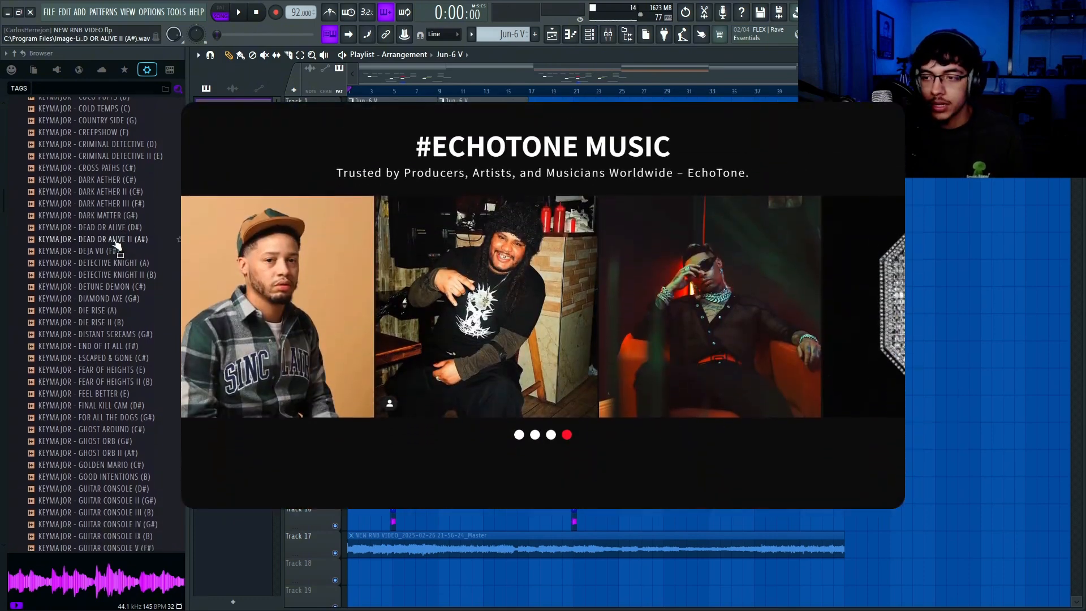
{"action": "scroll", "coordinate": [62, 145], "scroll_direction": "down", "scroll_amount": 20}
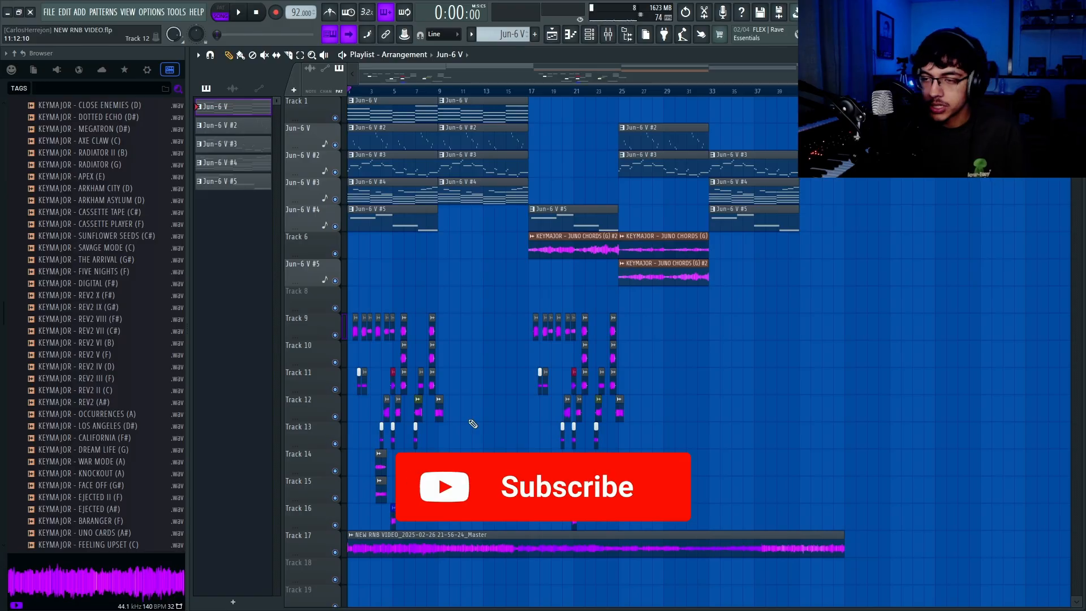
Select the NEW RNB VIDEO master recording clip, solo Track 17 and play it from the start.
{"action": "double_click", "coordinate": [834, 535]}
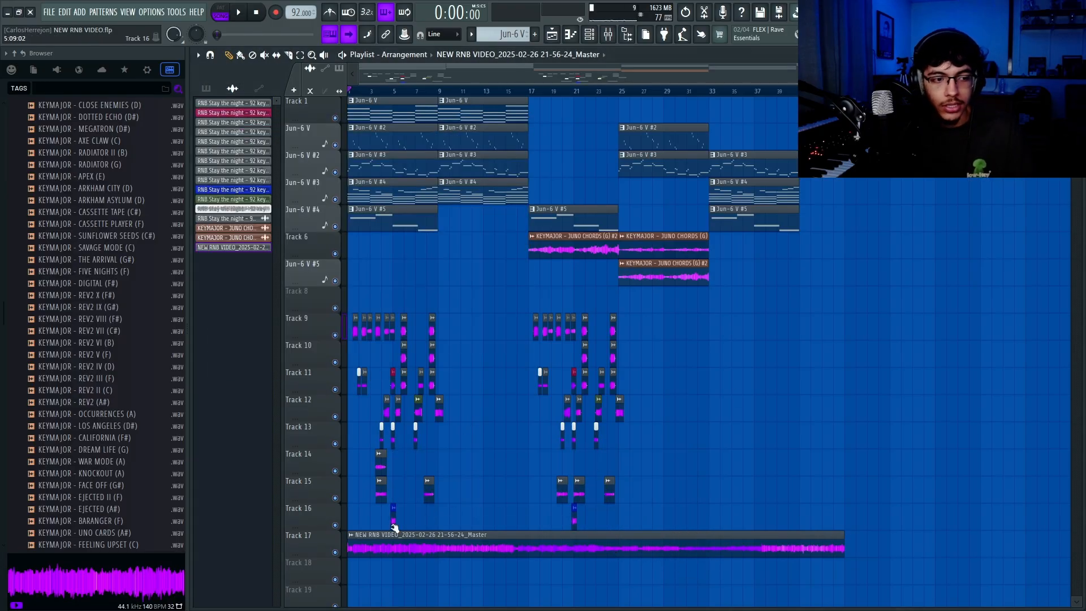
{"action": "right_click", "coordinate": [335, 553]}
{"action": "key", "text": "space"}
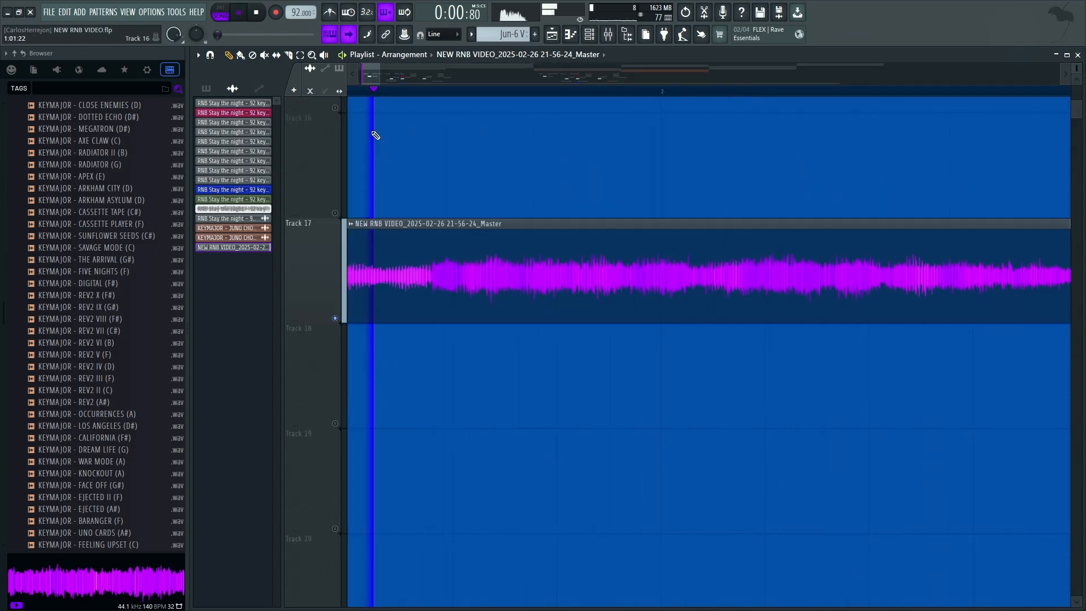